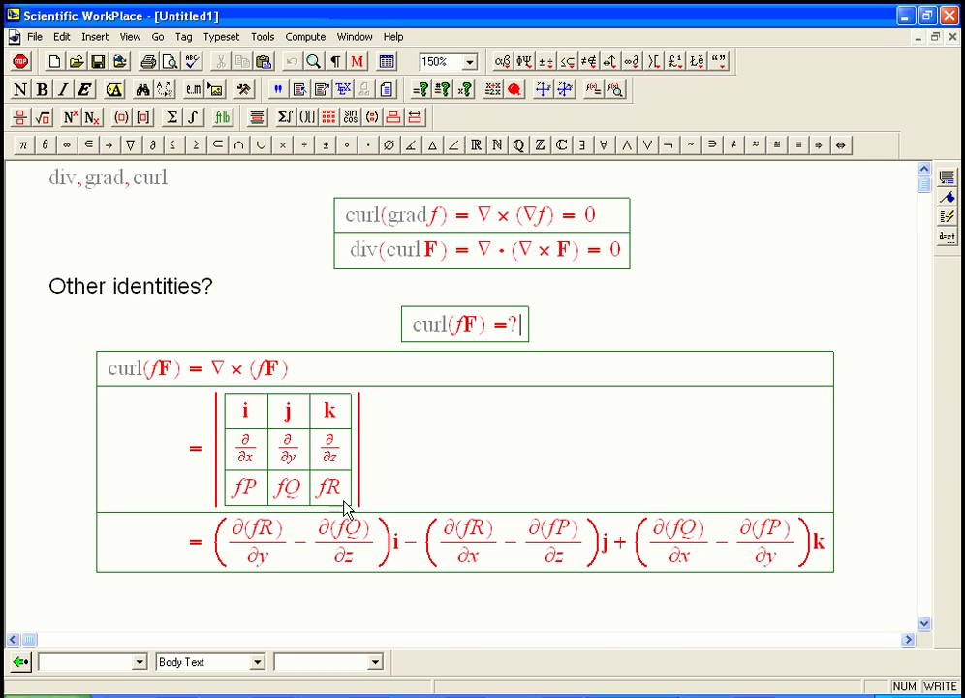
Add a row starting with = below the expanded determinant and fill it with a copy of the full i, j, k expression above.
left_click(825, 555)
key("Return")
type("=")
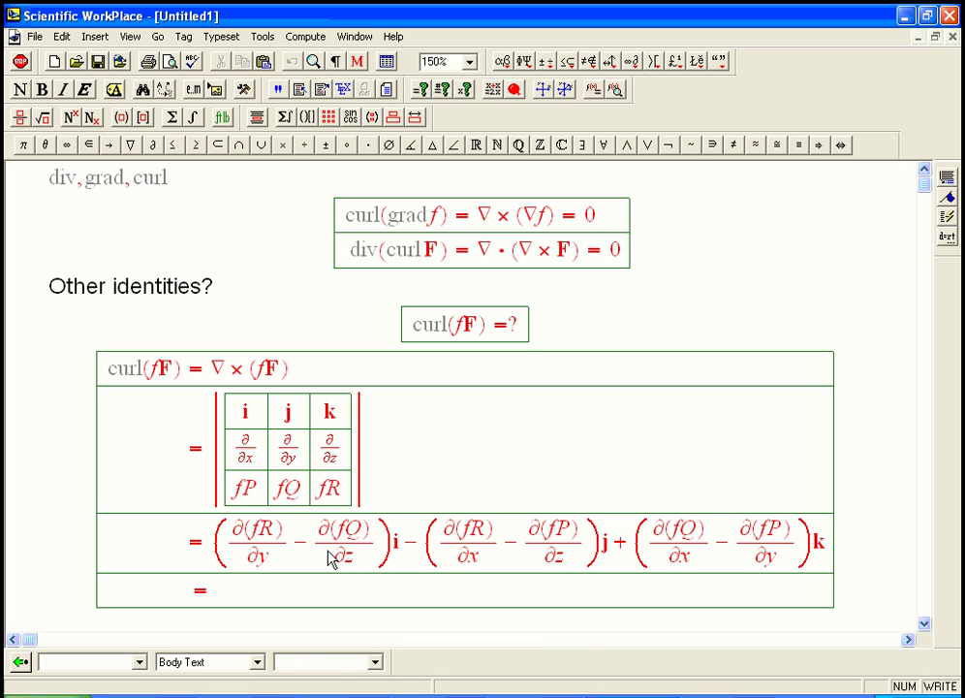
left_click_drag(215, 560, 822, 552)
key("ctrl+c")
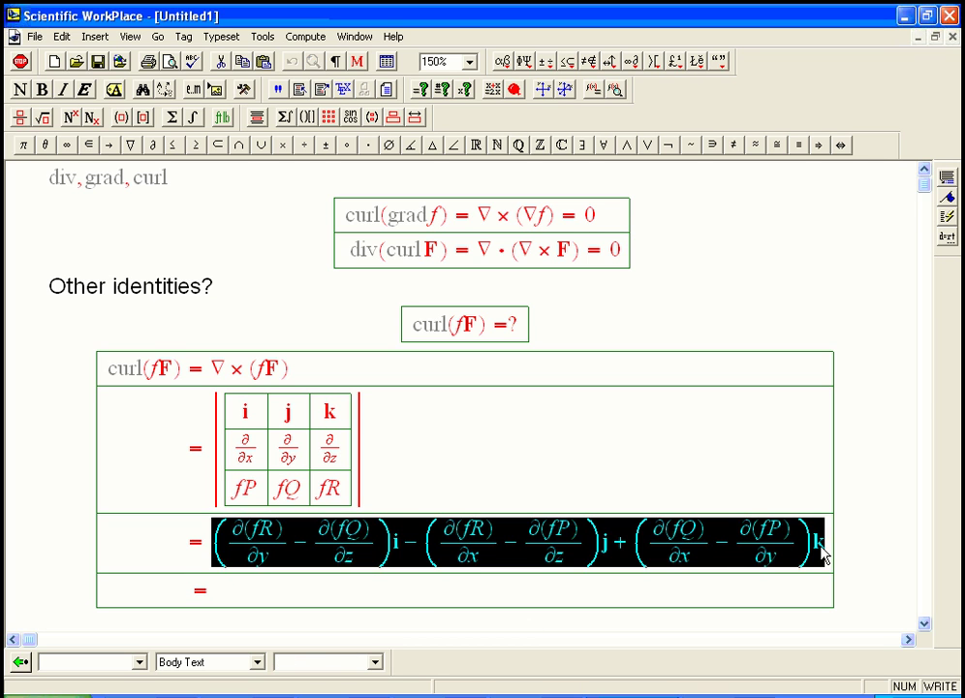
left_click(214, 598)
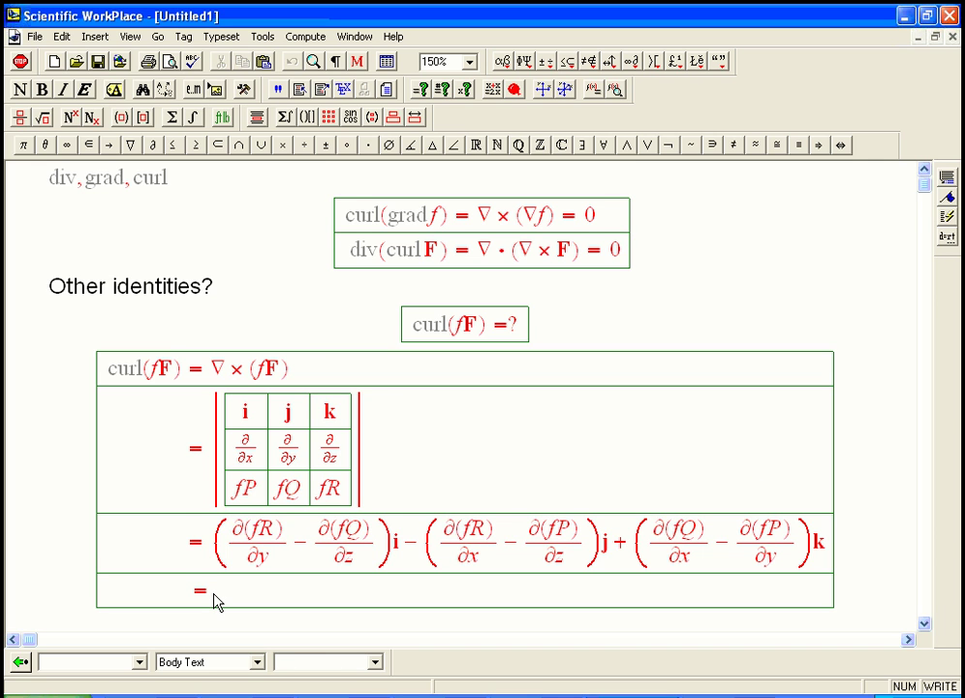
key("ctrl+v")
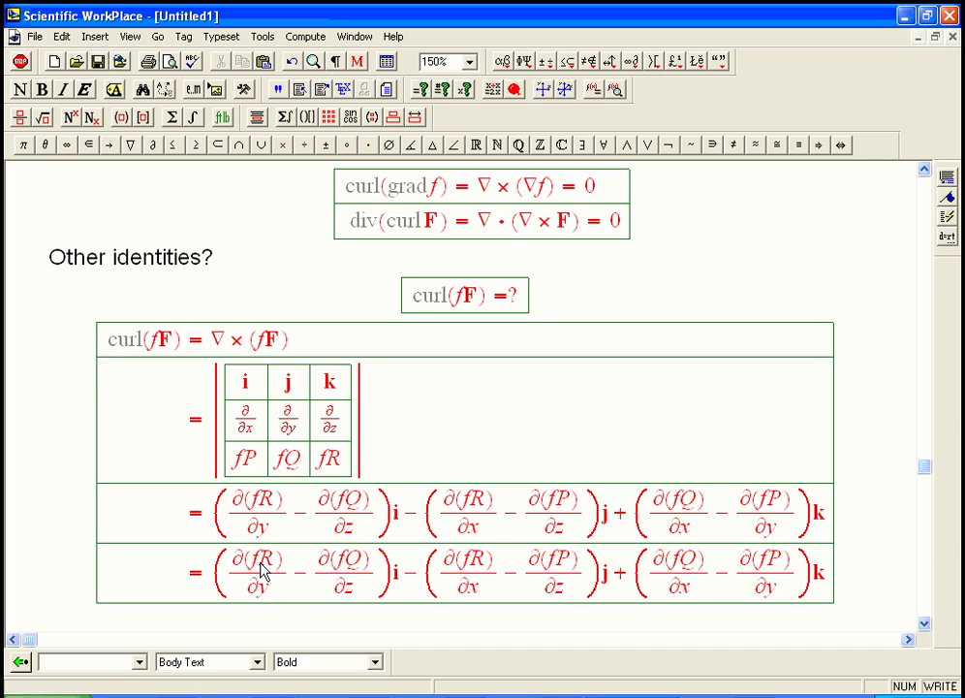
In the new row's i component, rewrite ∂(fR)/∂y as (∂f/∂y)R followed by a plus sign.
left_click(259, 566)
key("BackSpace")
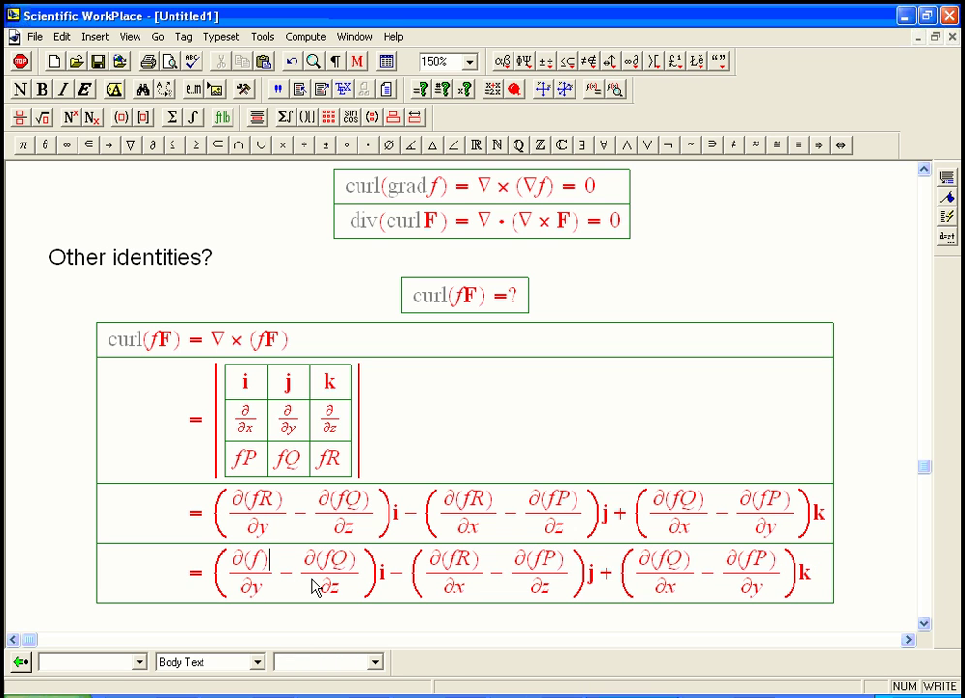
type("R")
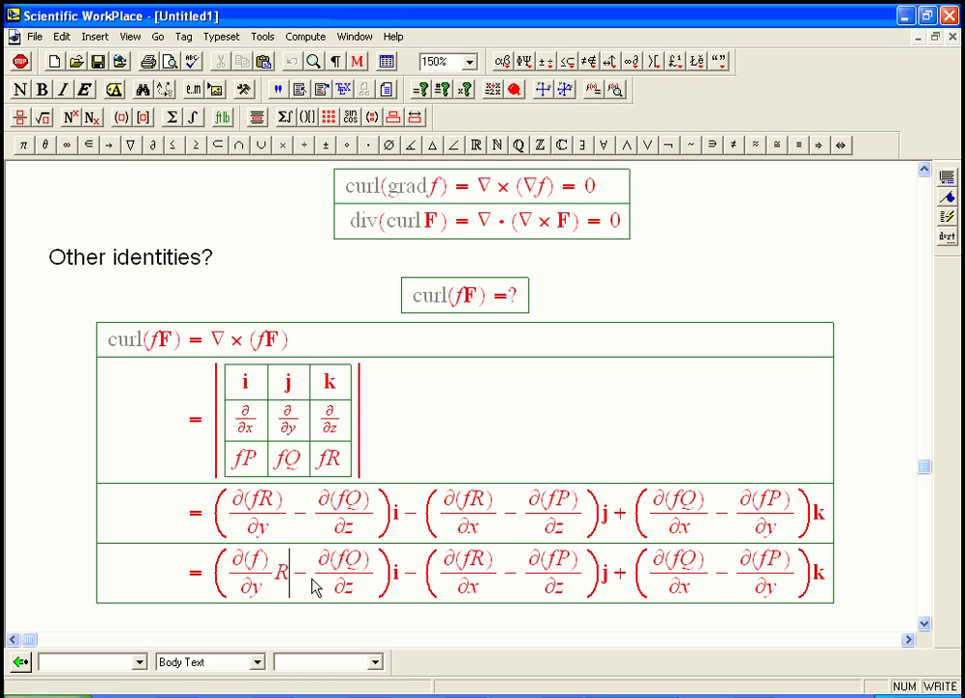
key("Delete")
type("+")
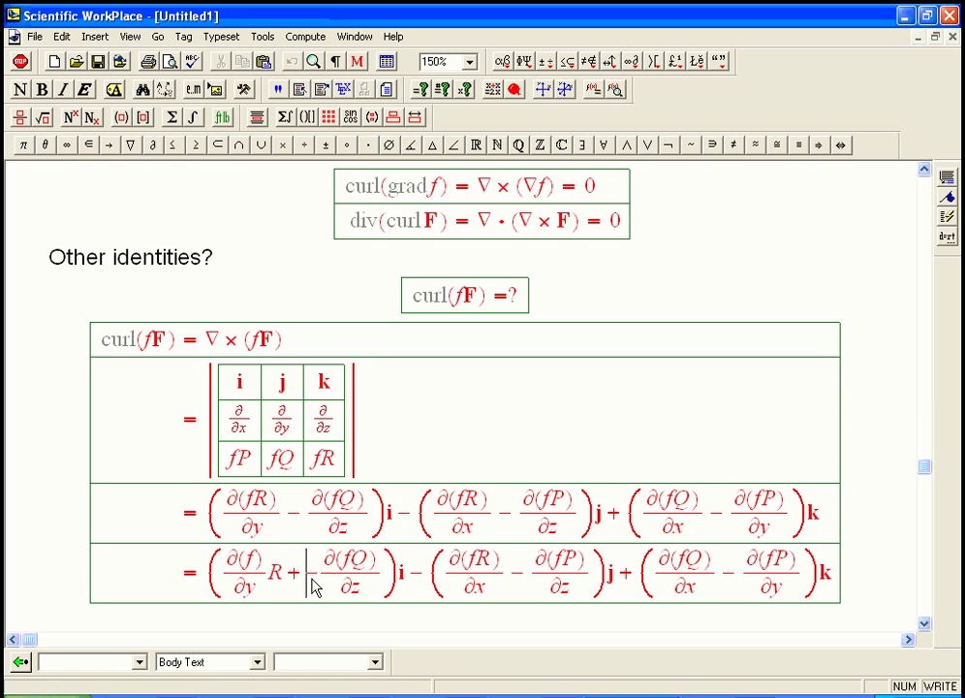
type("-")
left_click(262, 562)
key("Delete")
type("R")
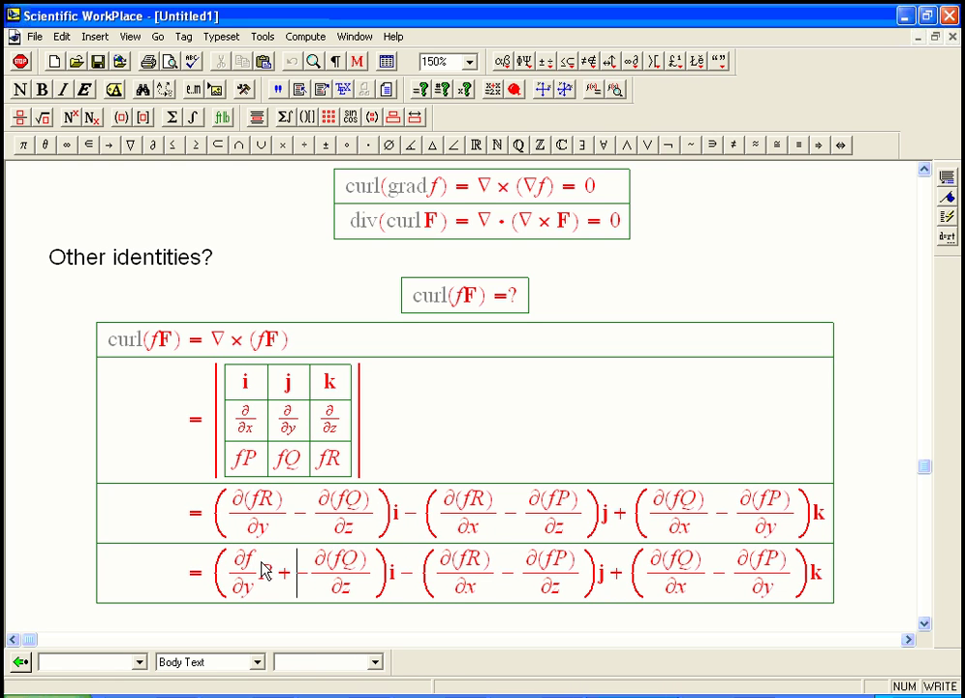
Complete the first product-rule expansion in the i component by adding the term (∂R/∂y)f.
key("Right")
key("ctrl+f")
type("∂")
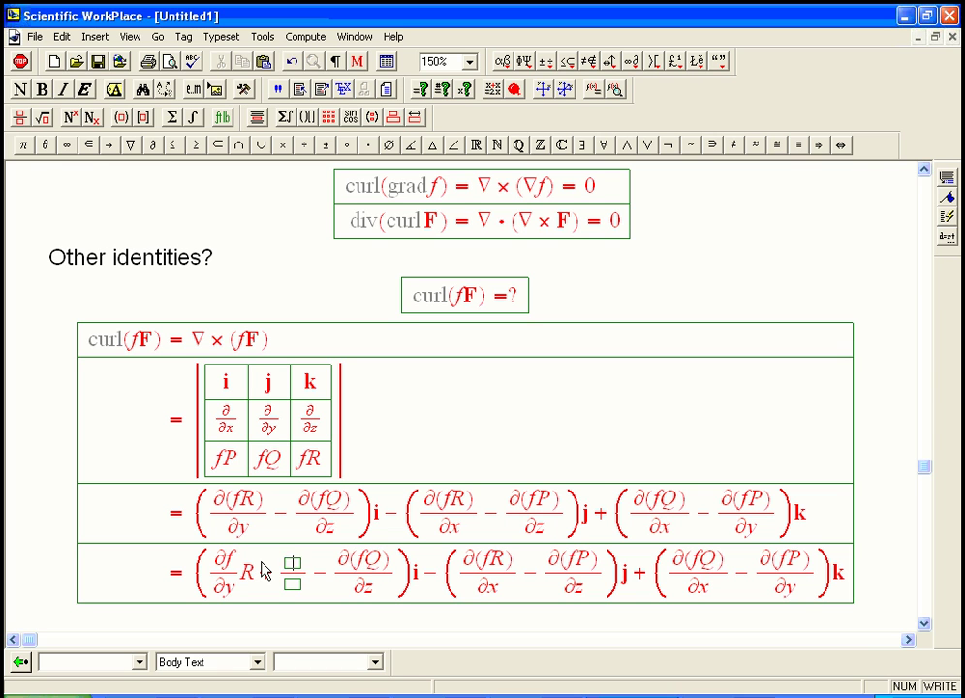
type("R")
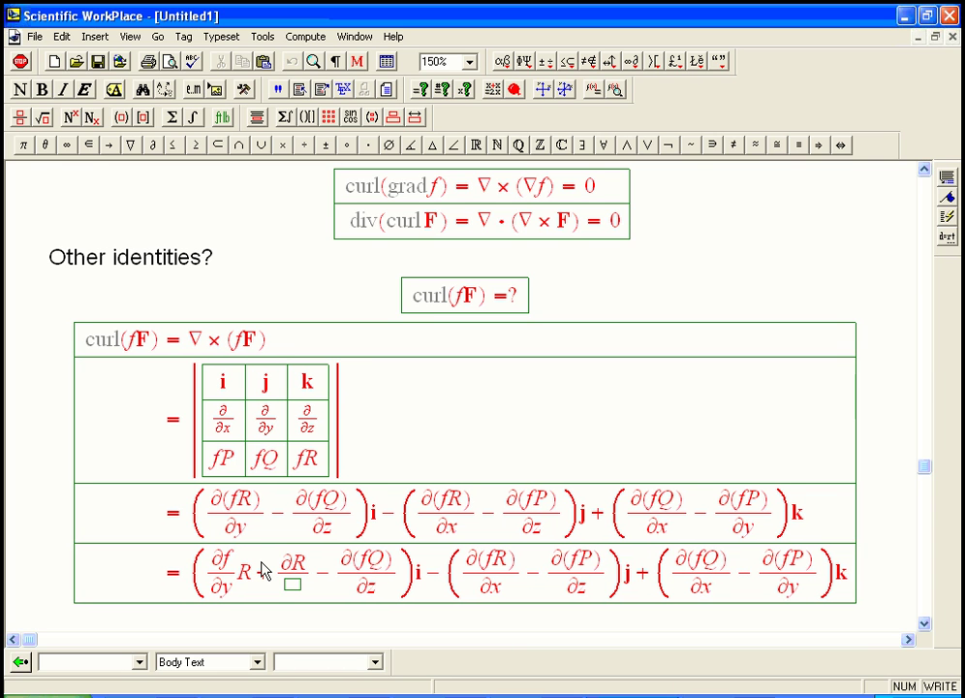
key("Tab")
type("∂y")
key("Right")
type("f")
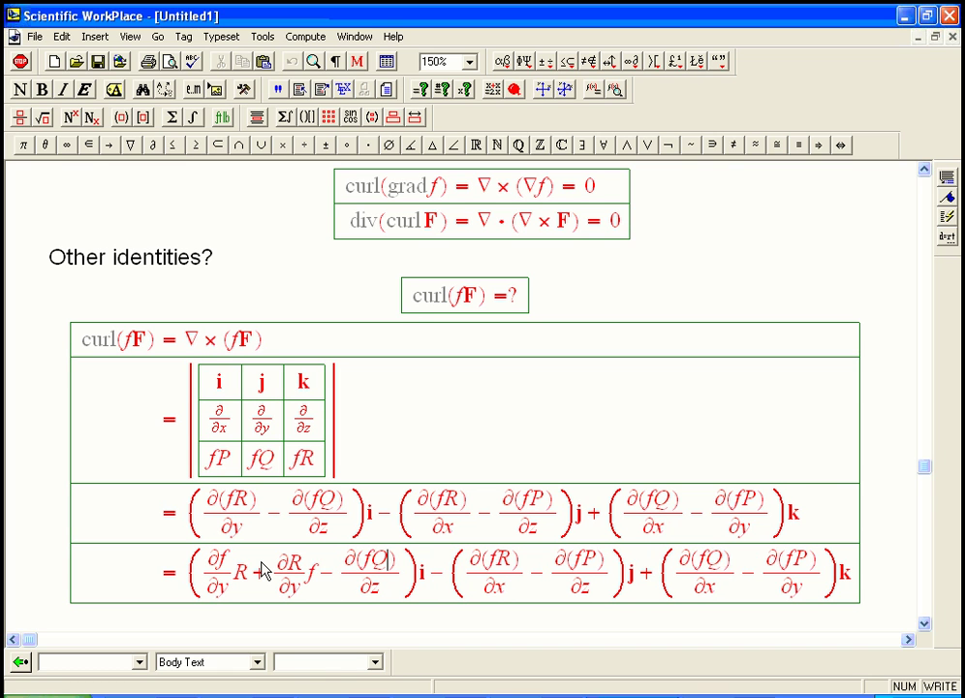
Replace ∂(fQ)/∂z in the i component with a copy of (∂f/∂y)R + (∂R/∂y)f.
left_click_drag(398, 582, 351, 588)
key("Delete")
key("shift+Left")
key("shift+Left")
key("shift+Left")
key("shift+Left")
key("shift+Left")
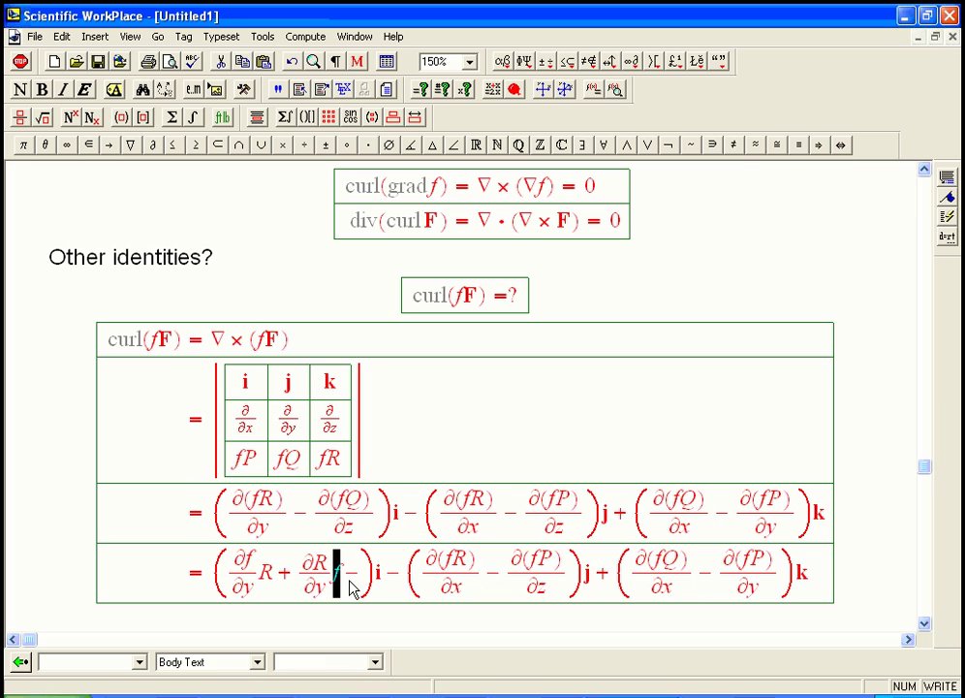
key("ctrl+c")
key("Right")
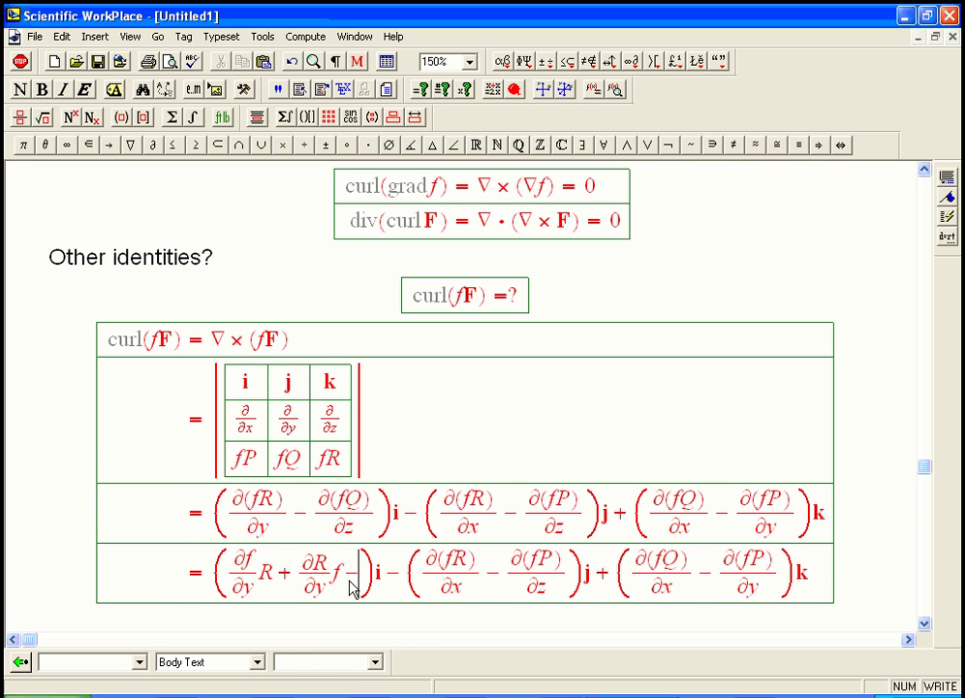
key("ctrl+v")
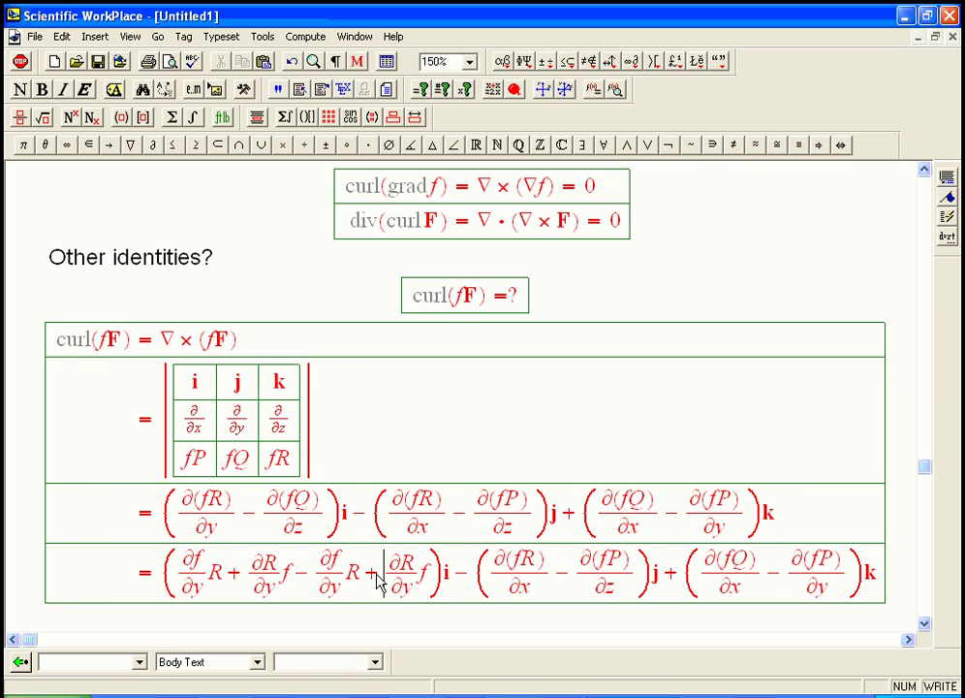
Change the copied terms' first product to (∂f/∂z)Q and the sign after it to minus.
key("Left")
key("Left")
key("Left")
key("BackSpace")
type("z")
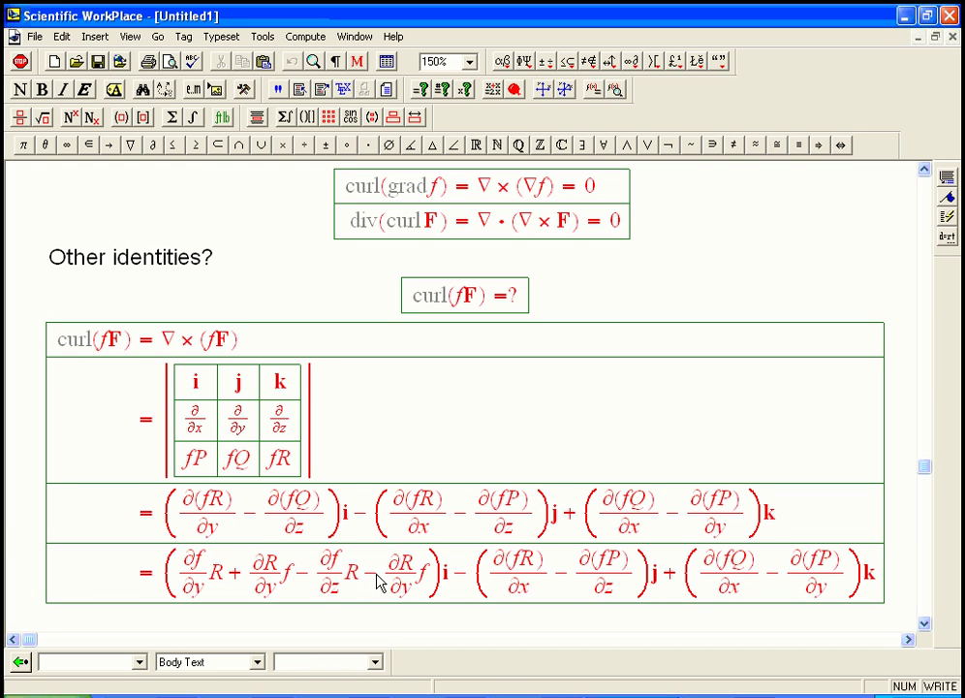
key("BackSpace")
type("Q")
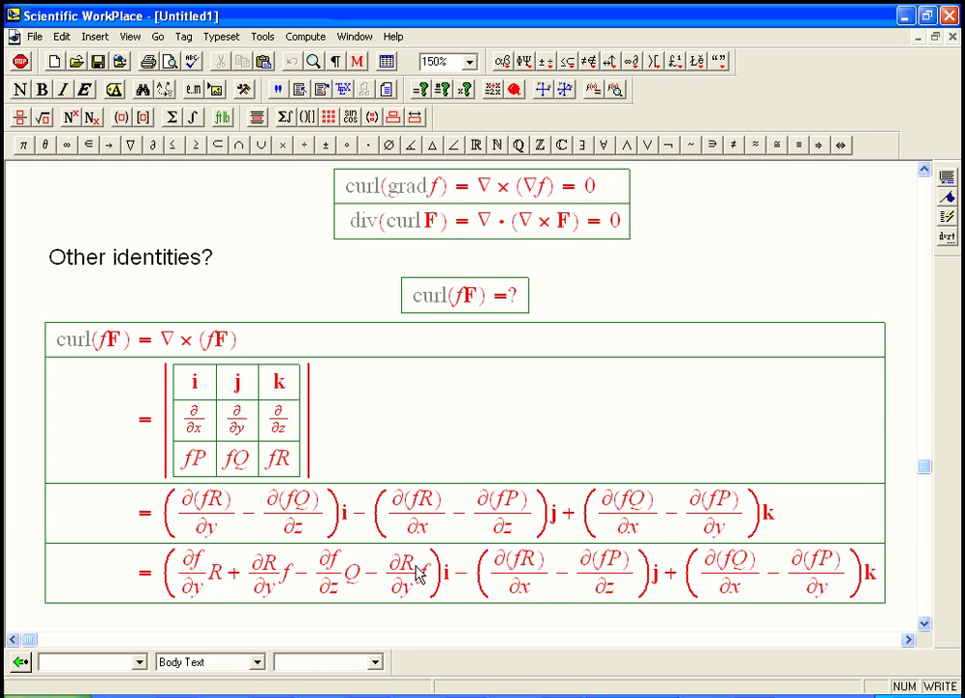
Change the last term of the i component to (∂Q/∂z)f.
key("Right")
key("Right")
key("Right")
key("Right")
key("BackSpace")
type("Q")
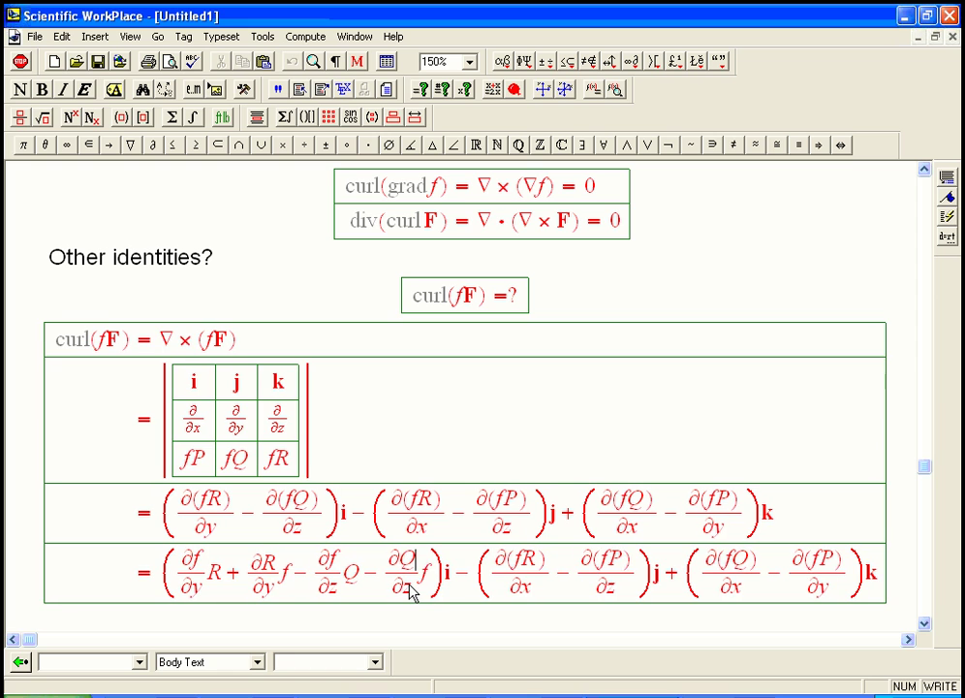
key("Down")
key("Right")
key("BackSpace")
type("z")
Replace ∂(fR)/∂x in the j component with the copied terms (∂f/∂y)R + (∂R/∂y)f.
key("Right")
key("Right")
key("Right")
key("Right")
key("Right")
key("shift+Right")
key("ctrl+v")
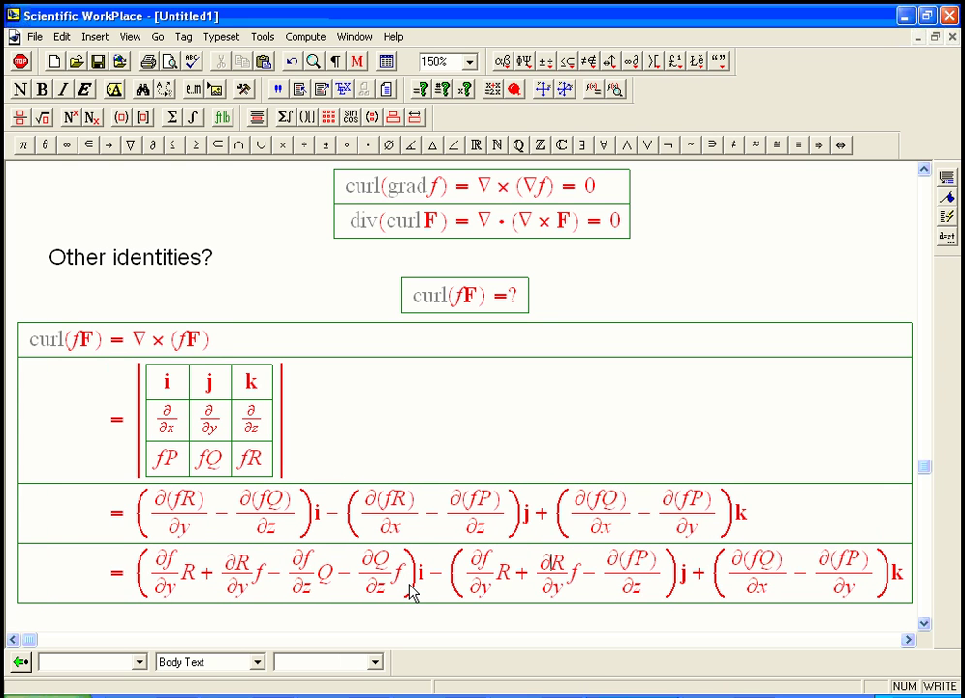
Change the denominators of both pasted fractions in the j component to ∂x.
key("Left")
key("Left")
key("Left")
key("Left")
key("Left")
key("Right")
key("Right")
key("Right")
key("Right")
key("Right")
key("BackSpace")
type("x")
key("Right")
key("Right")
key("Right")
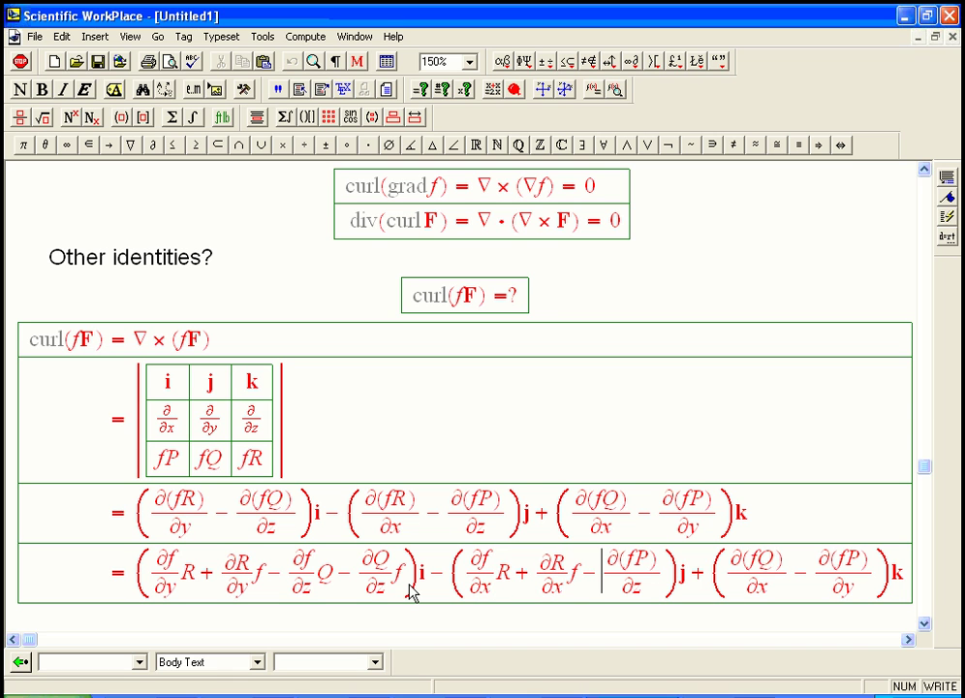
Replace ∂(fP)/∂z in the j component with the copied product-rule terms, joined by a minus sign.
key("shift+Right")
key("Delete")
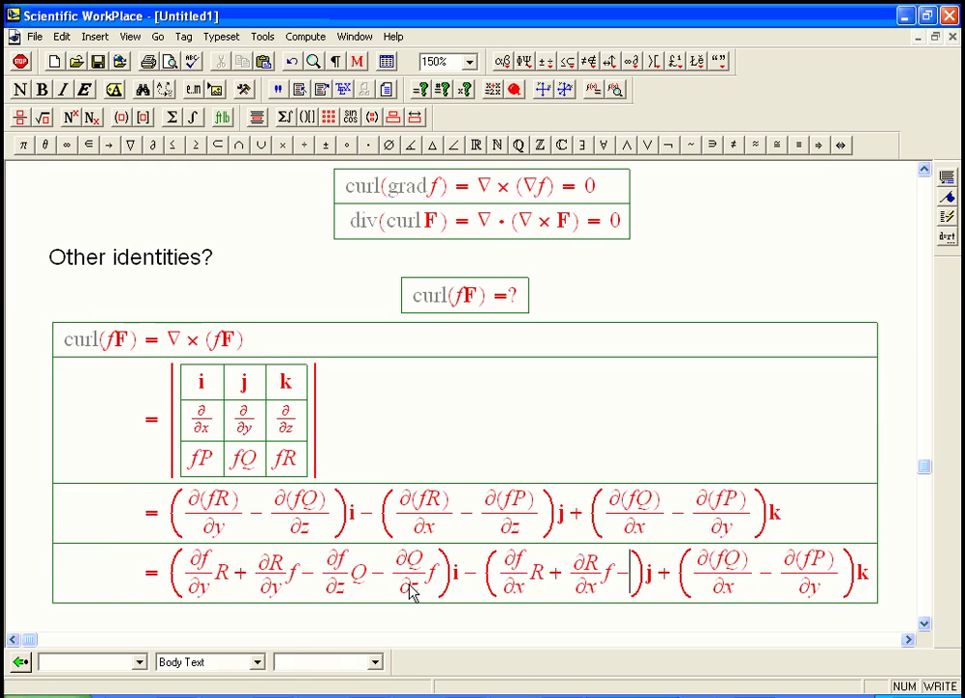
key("ctrl+v")
key("BackSpace")
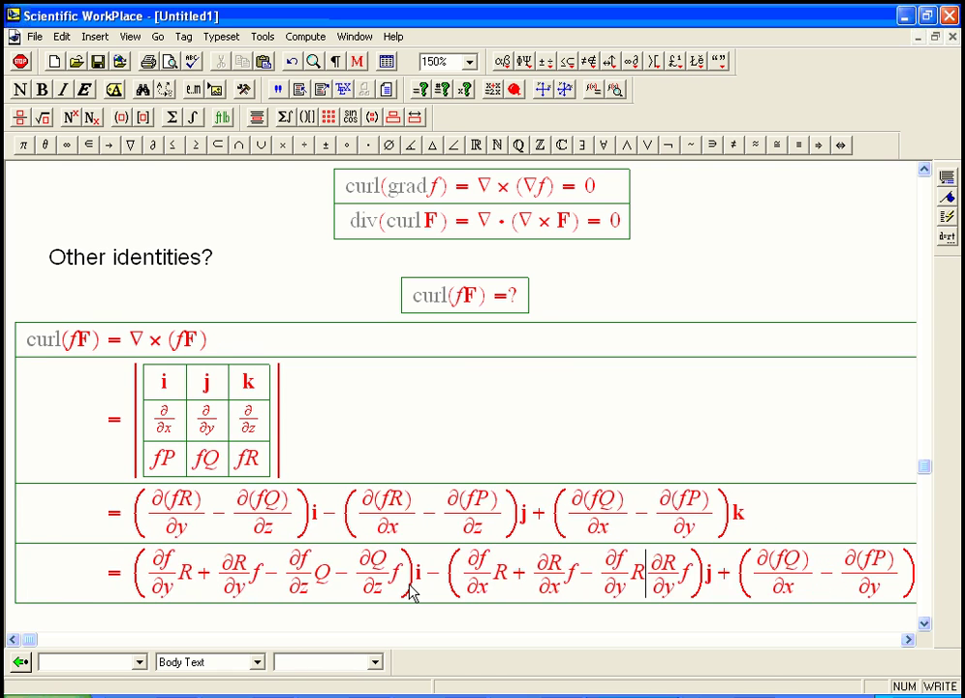
type("-")
Change the first of the newly pasted j terms to (∂f/∂z)P.
key("Left")
key("Left")
key("Left")
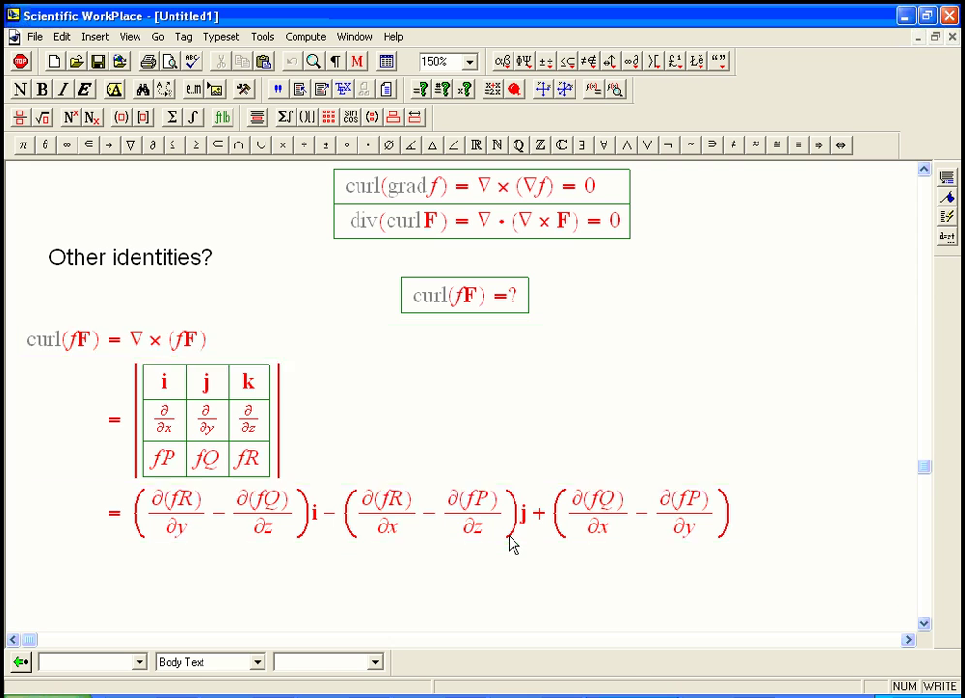
key("Down")
key("BackSpace")
type("z")
key("Right")
key("Delete")
type("P")
key("Right")
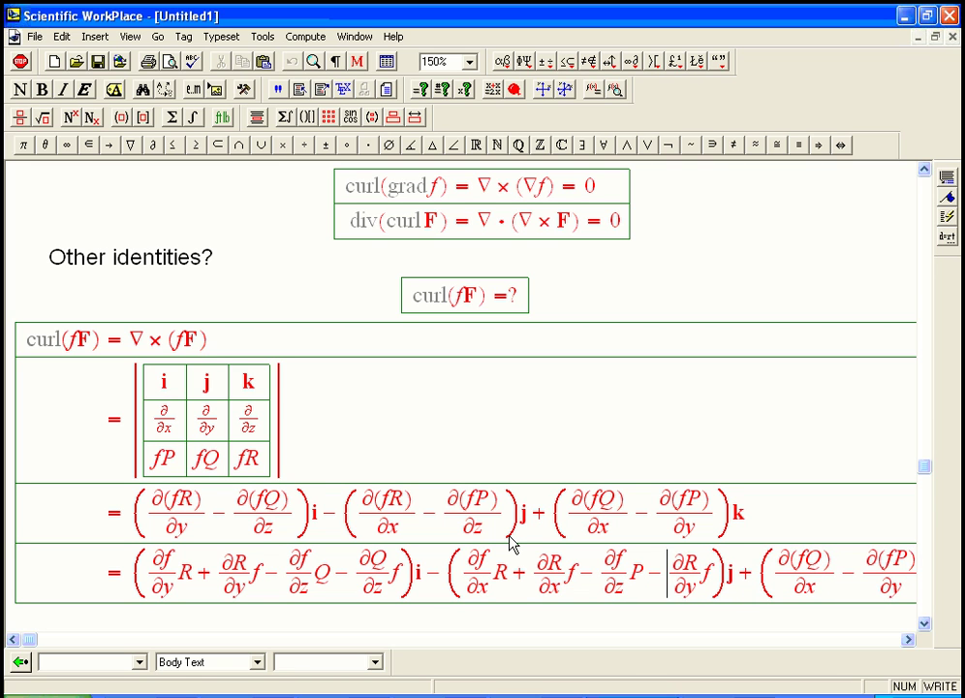
Change the last term of the j component to (∂P/∂z)f.
key("BackSpace")
type("p")
key("Down")
key("BackSpace")
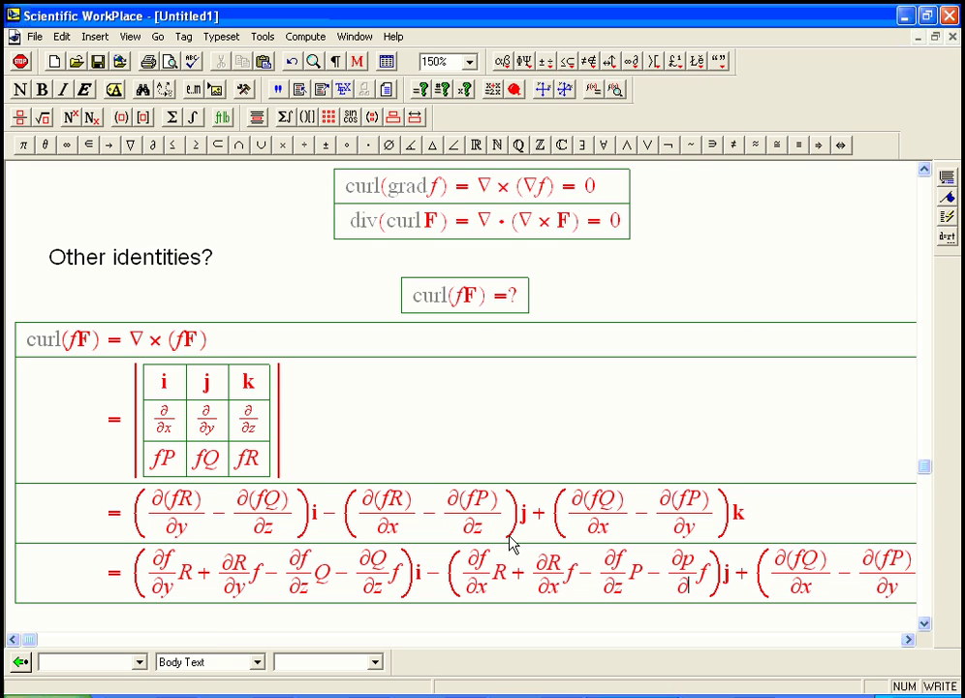
key("BackSpace")
type("P")
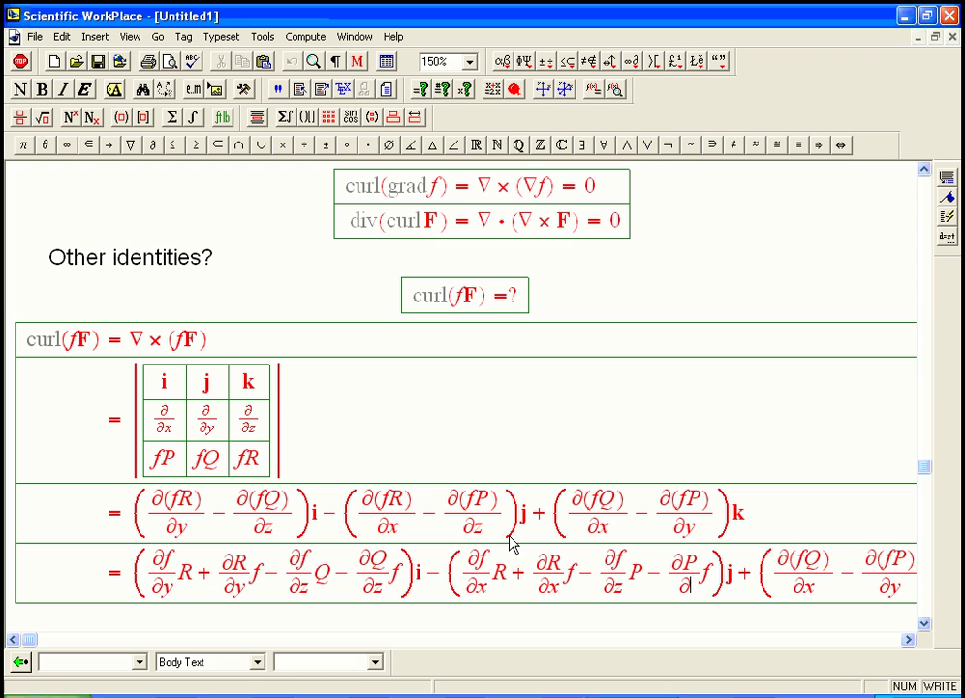
key("Down")
type("z")
Break the row after j so that the k component starts on its own row with the plus sign.
key("Right")
key("Right")
key("Right")
key("Right")
key("Return")
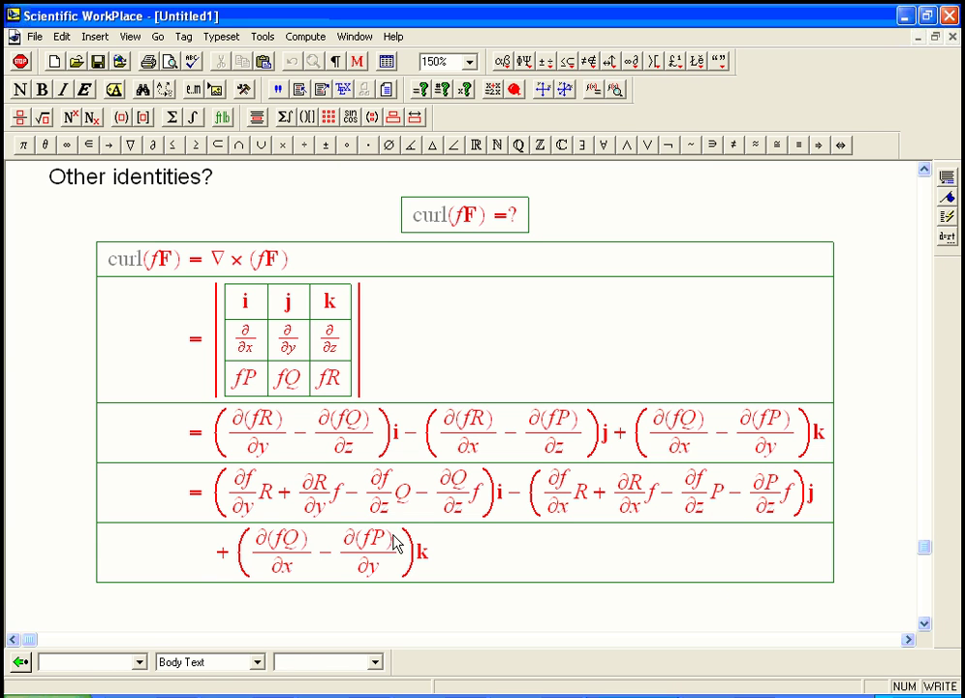
Replace ∂(fQ)/∂x in the k component with the copied terms (∂f/∂y)R + (∂R/∂y)f.
left_click(294, 547)
left_click_drag(254, 563, 291, 560)
key("ctrl+v")
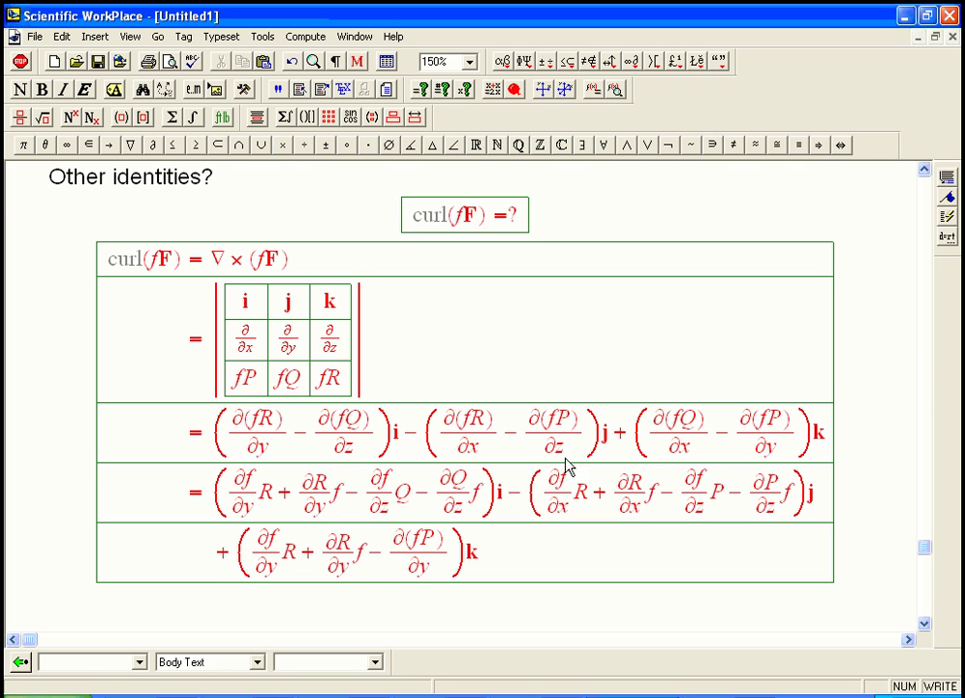
Change the first term of the k component to (∂f/∂x)Q.
left_click(279, 571)
key("BackSpace")
type("z")
key("Up")
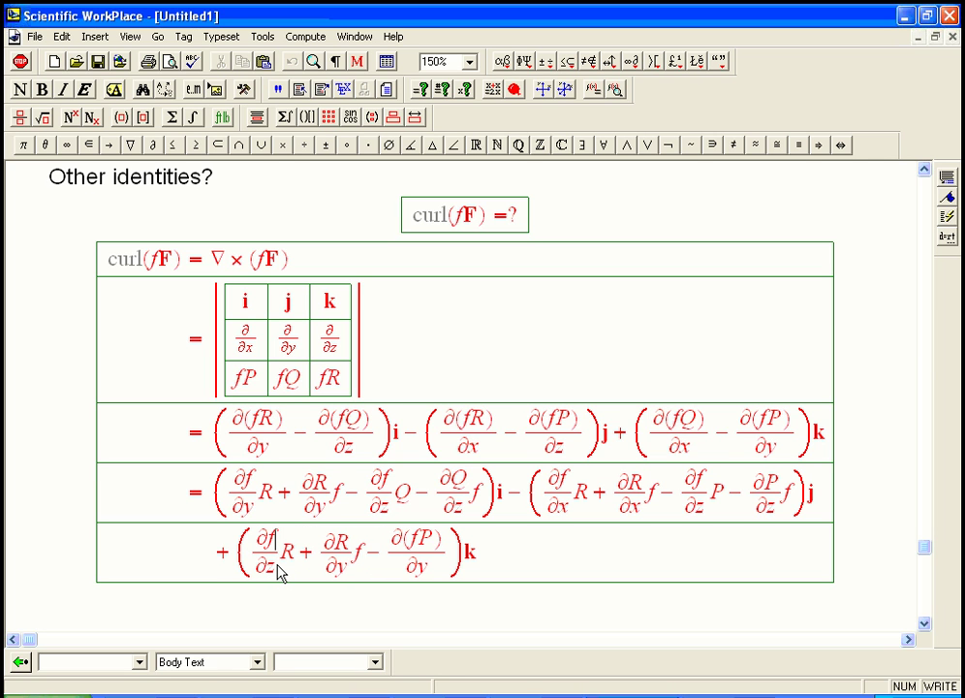
key("Down")
key("BackSpace")
type("x")
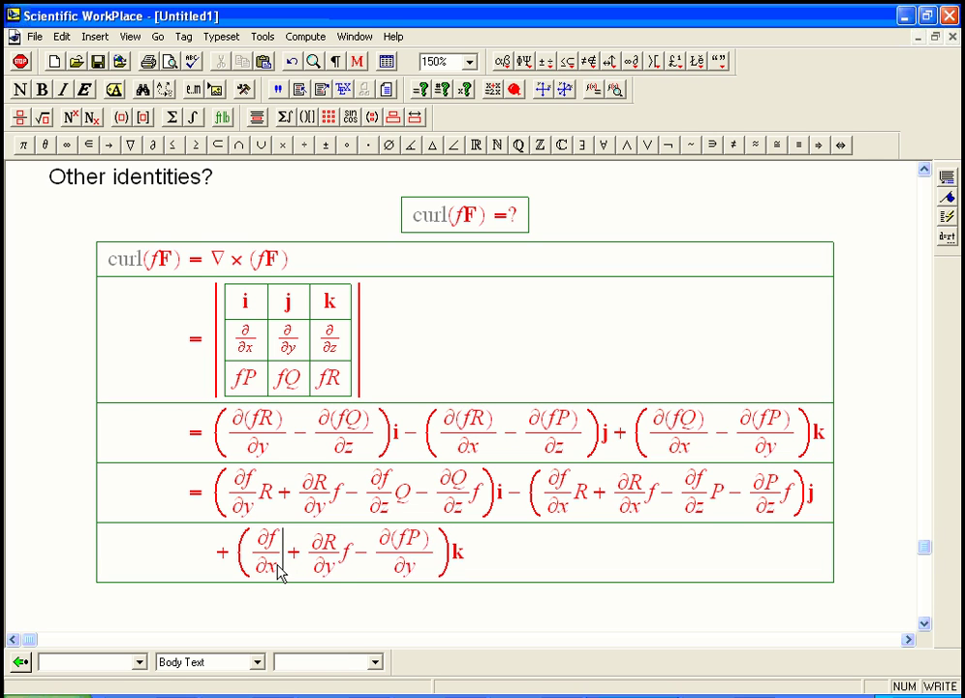
key("Right")
key("BackSpace")
type("Q")
Change the second term of the k component to (∂Q/∂x)f.
key("Right")
key("Right")
key("Right")
key("Right")
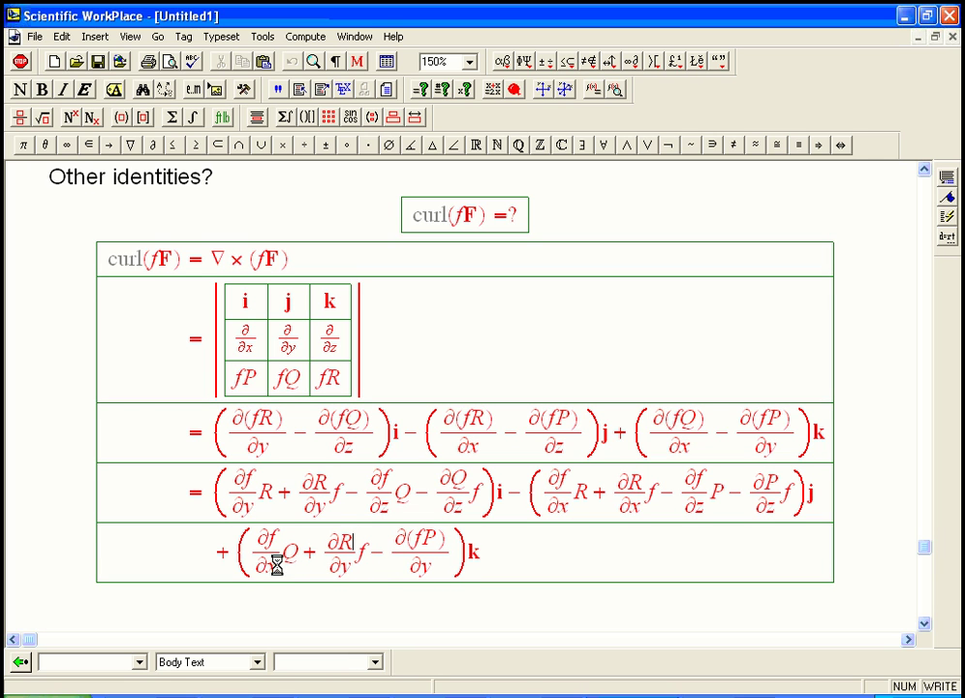
key("BackSpace")
type("Q")
key("Down")
key("BackSpace")
type("x")
Replace ∂(fP)/∂y in the k component with the terms (∂f/∂y)R + (∂R/∂y)f.
key("Right")
key("Right")
key("Right")
key("Right")
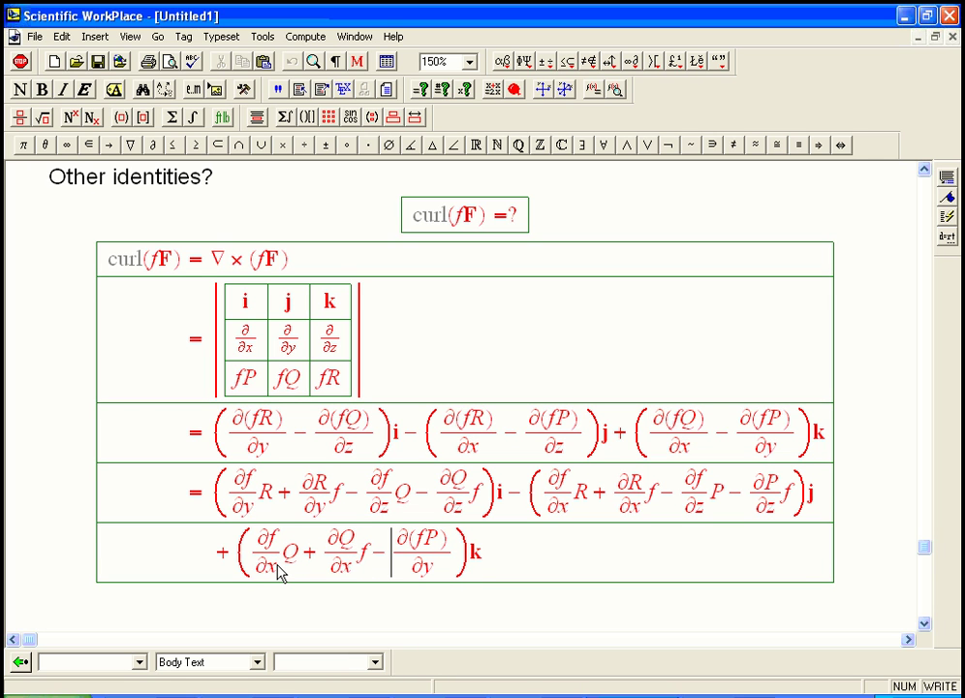
key("shift+Right")
type("∂f/∂y R + ∂R/∂y f")
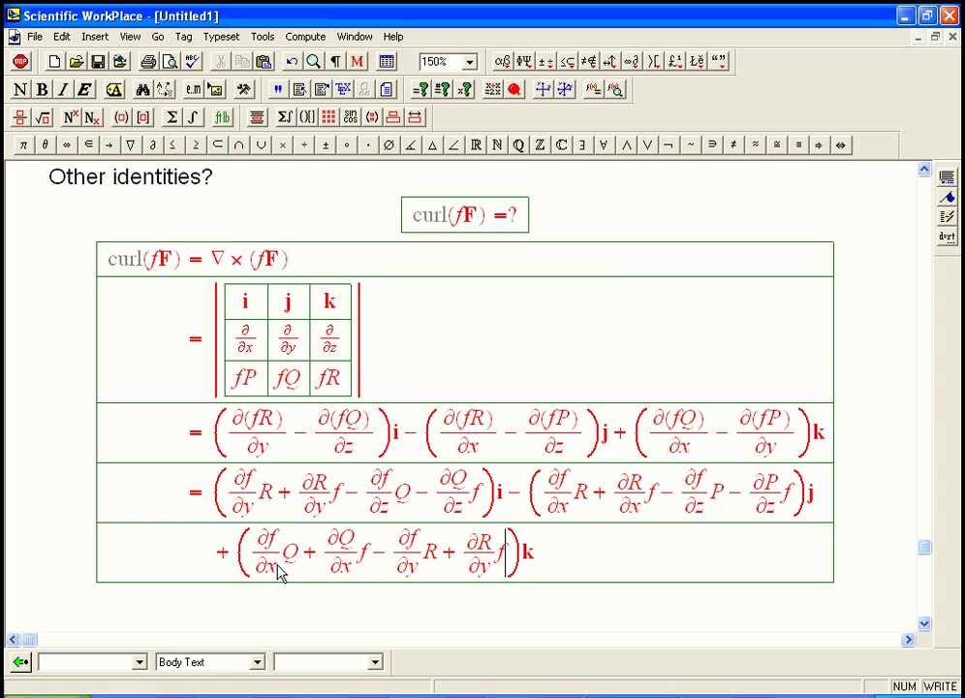
Change the last two terms of the k component to (∂f/∂y)P − (∂P/∂y)f.
key("Left")
key("Left")
key("BackSpace")
type("-")
key("Left")
key("Left")
key("Left")
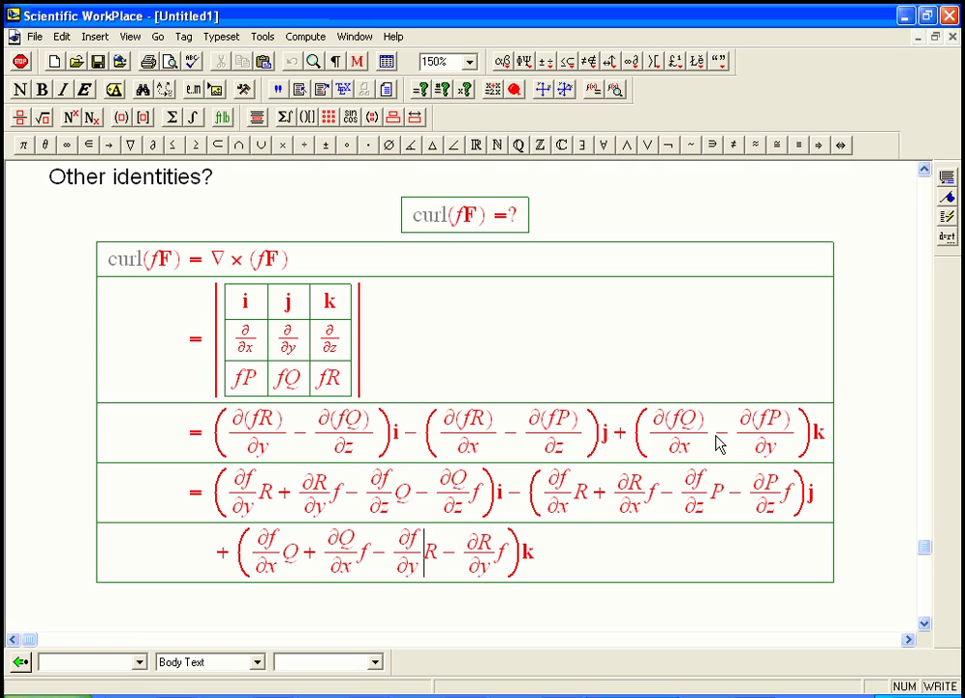
key("Right")
key("Delete")
type("P")
key("Right")
key("Right")
key("End")
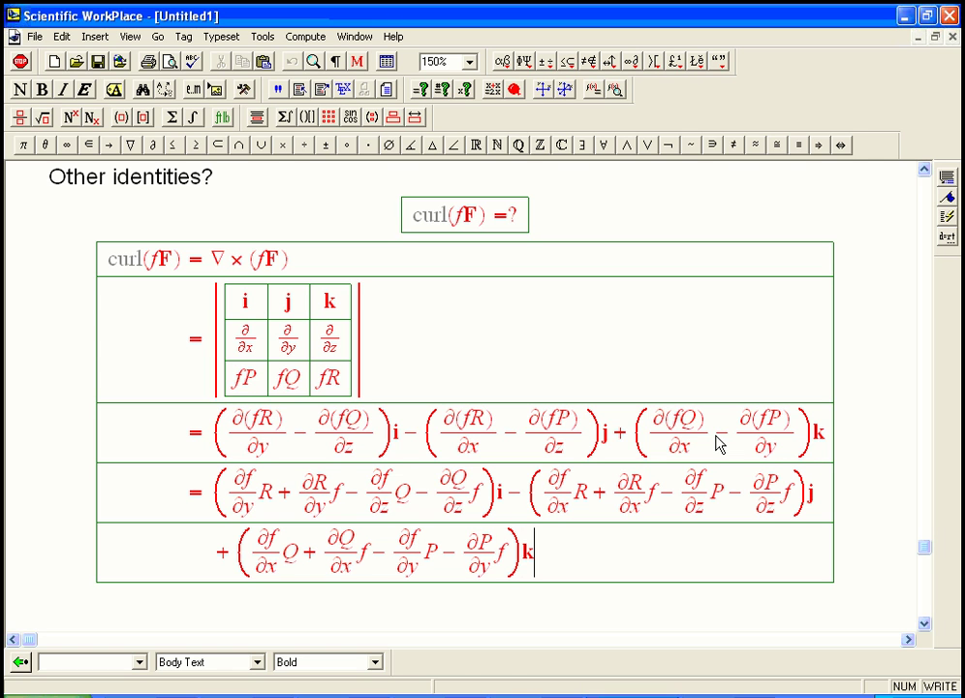
Add a new row to the derivation reading = f followed by empty square brackets.
key("Return")
type("= f")
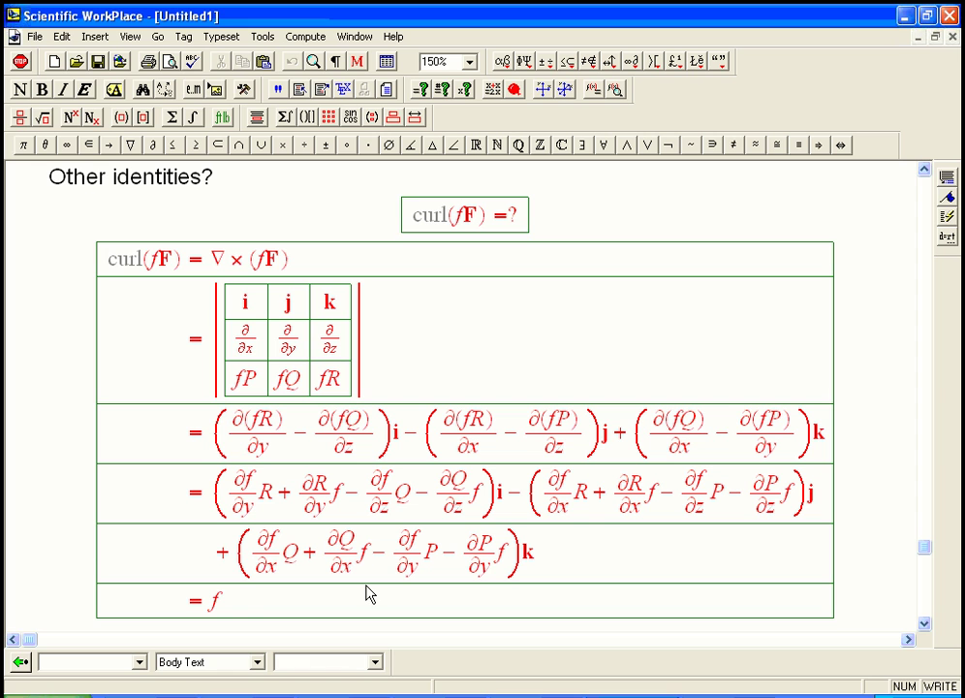
key("ctrl+bracketleft")
Copy the expanded i and j components into the square brackets after f.
left_click_drag(220, 511, 315, 540)
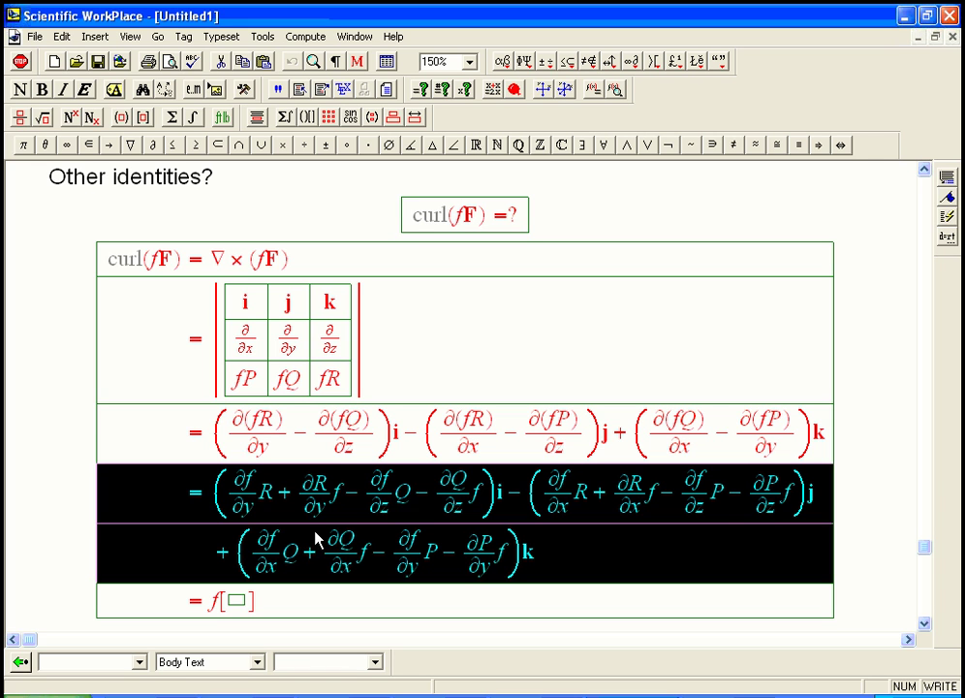
left_click(216, 504)
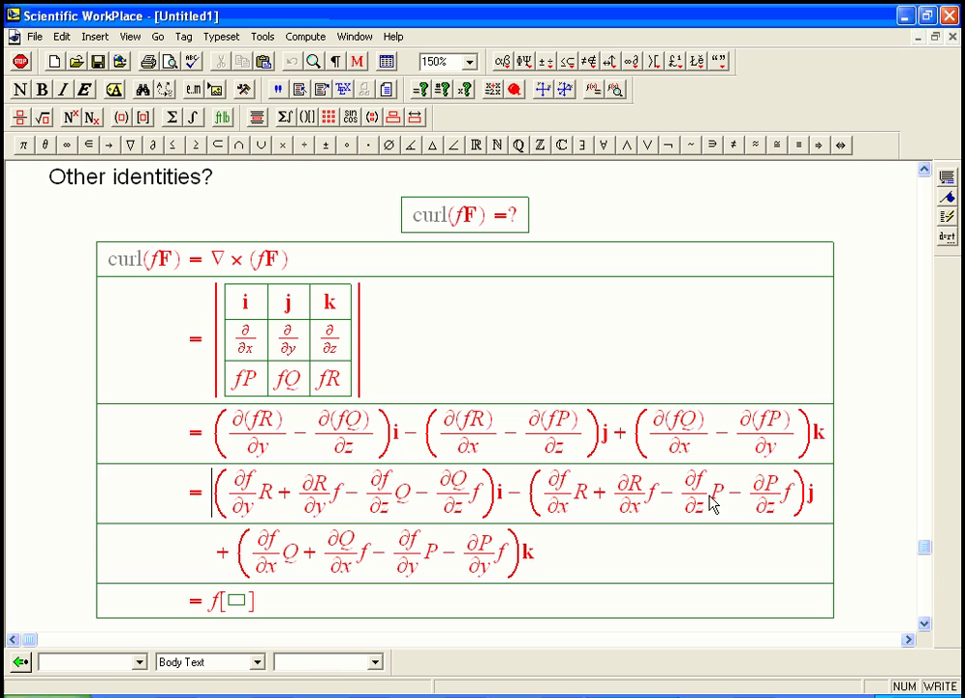
left_click(814, 504, "shift")
key("ctrl+c")
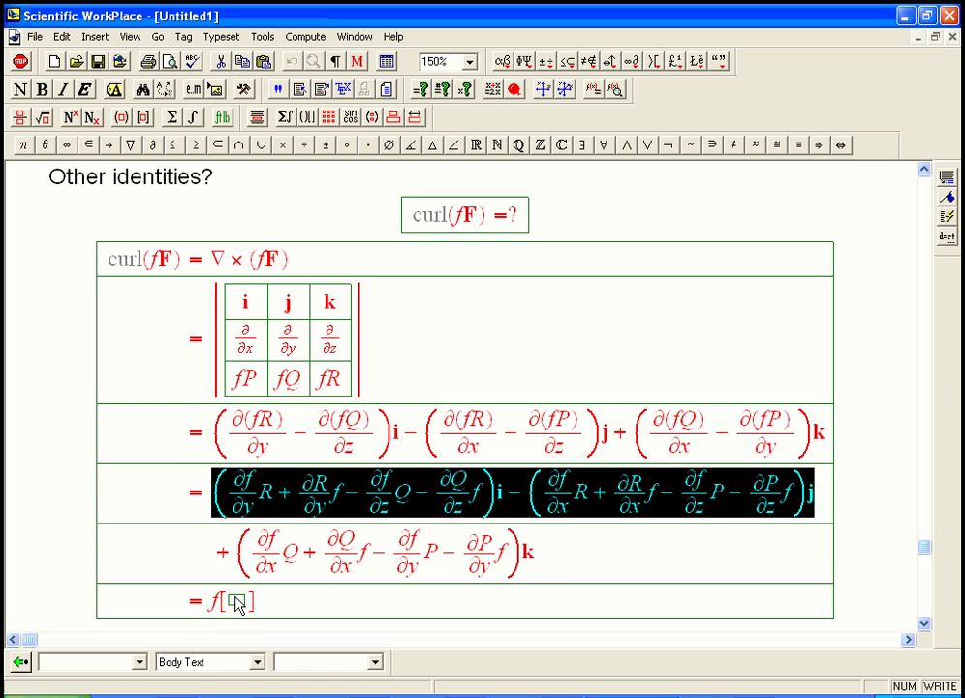
left_click(236, 601)
key("ctrl+v")
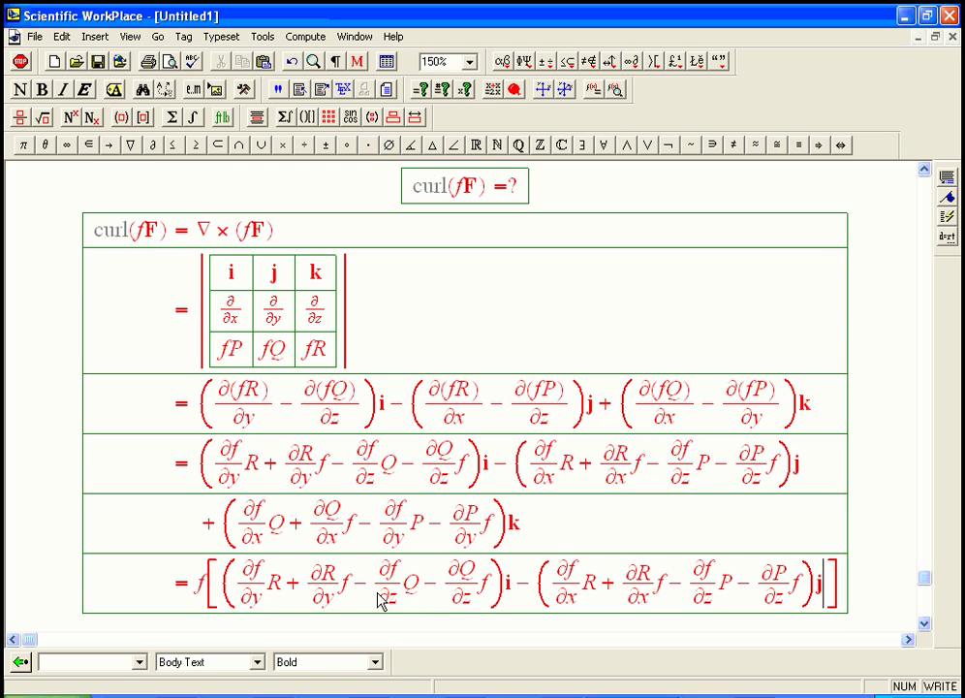
Reduce the i component inside the square brackets to ∂R/∂y − ∂Q/∂z.
left_click_drag(302, 587, 247, 593)
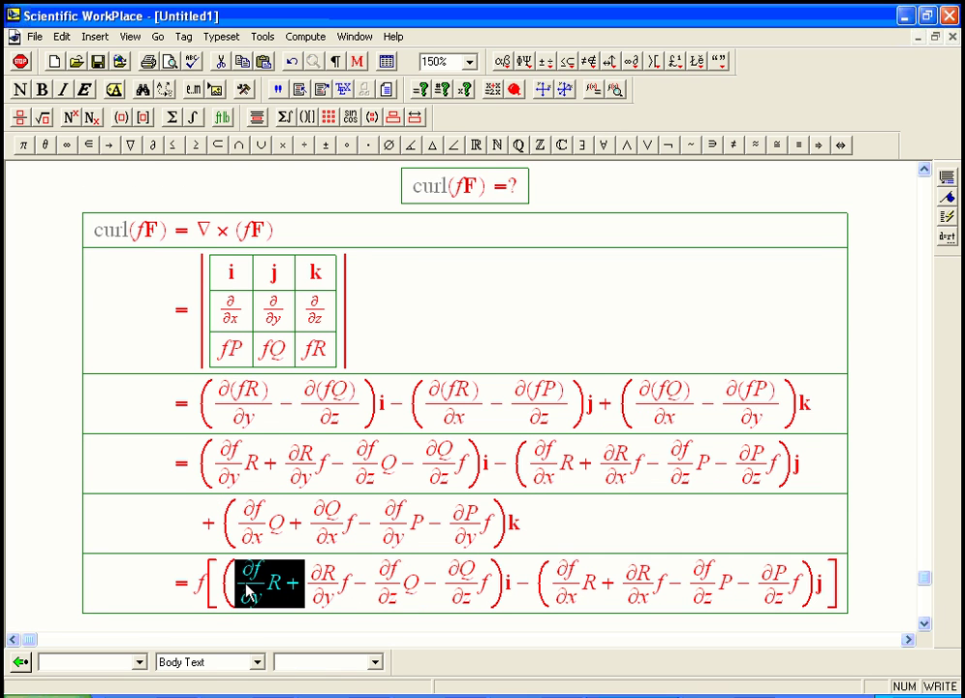
key("Delete")
left_click(288, 593)
key("Delete")
left_click_drag(361, 598, 330, 595)
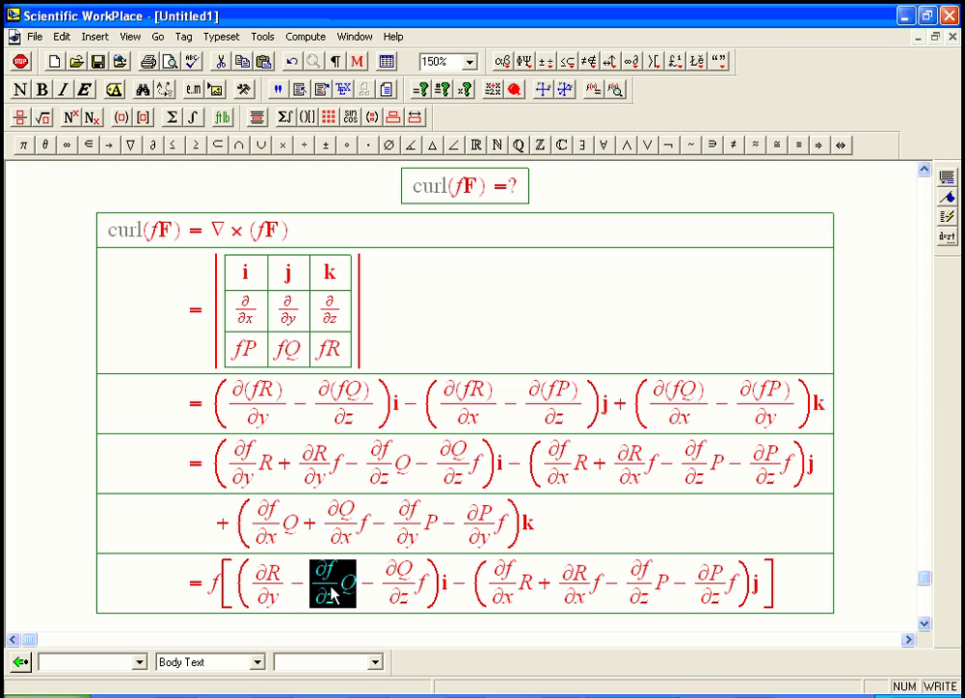
key("Delete")
key("Delete")
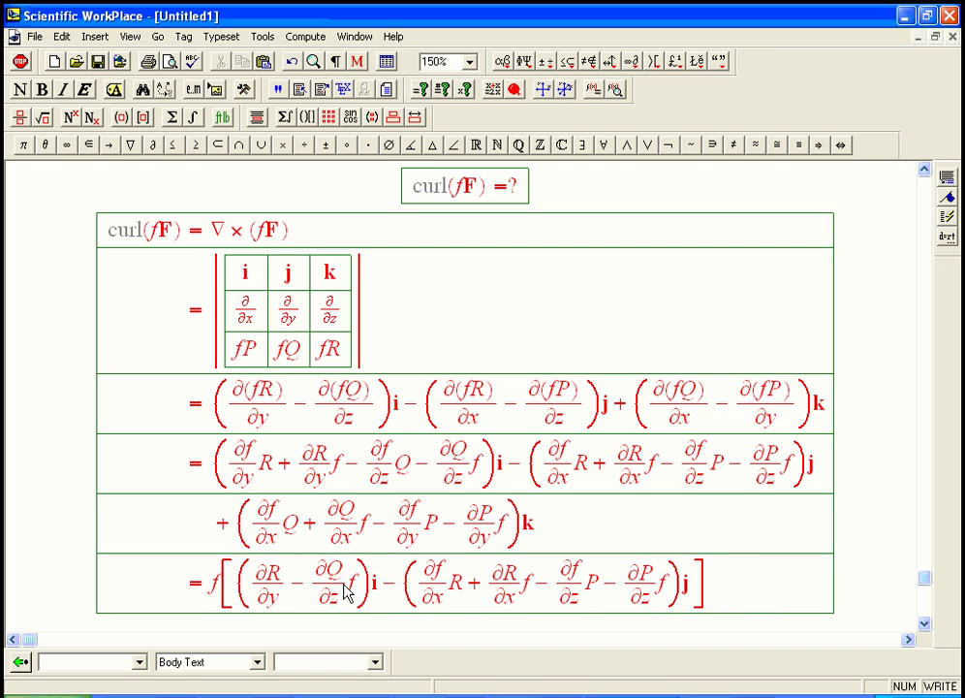
left_click(350, 587)
key("Delete")
Reduce the j component inside the square brackets to ∂R/∂x − ∂P/∂z.
left_click(455, 587)
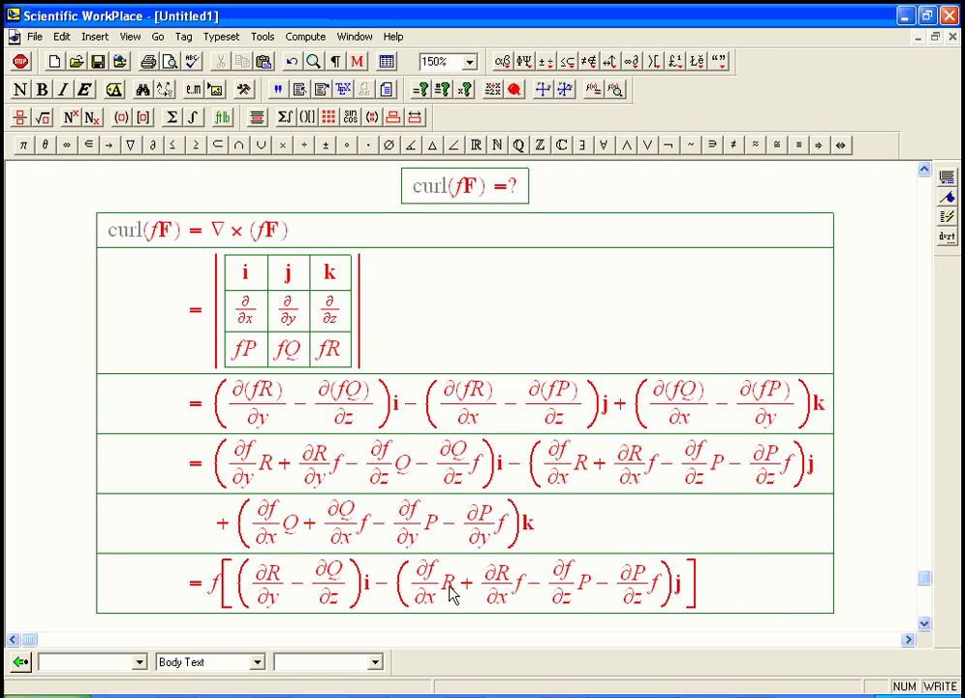
left_click_drag(459, 594, 428, 586)
key("Delete")
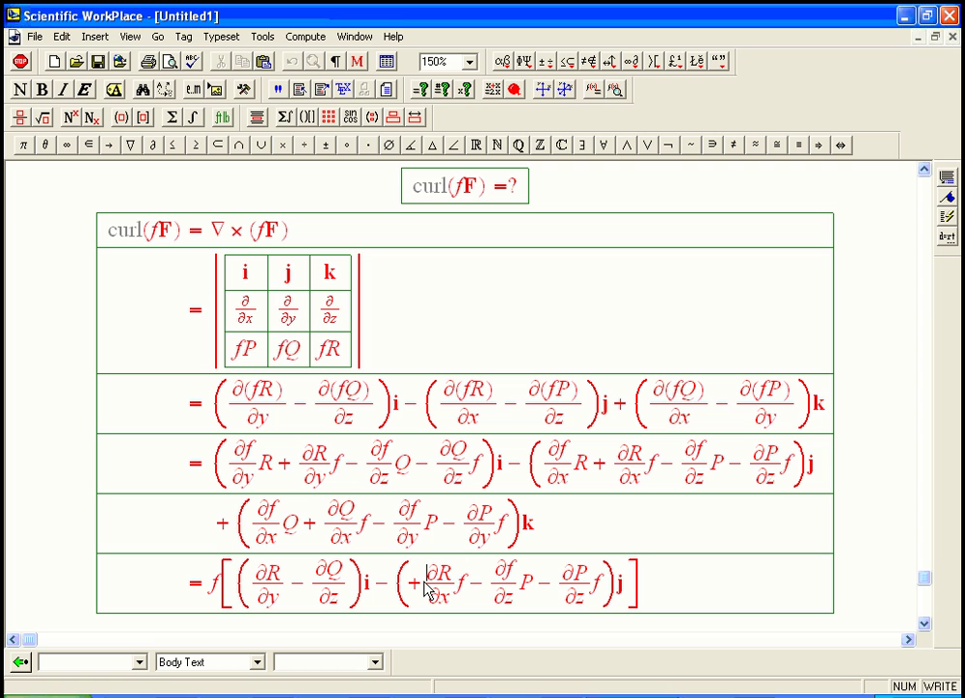
key("Delete")
left_click(451, 589)
key("Delete")
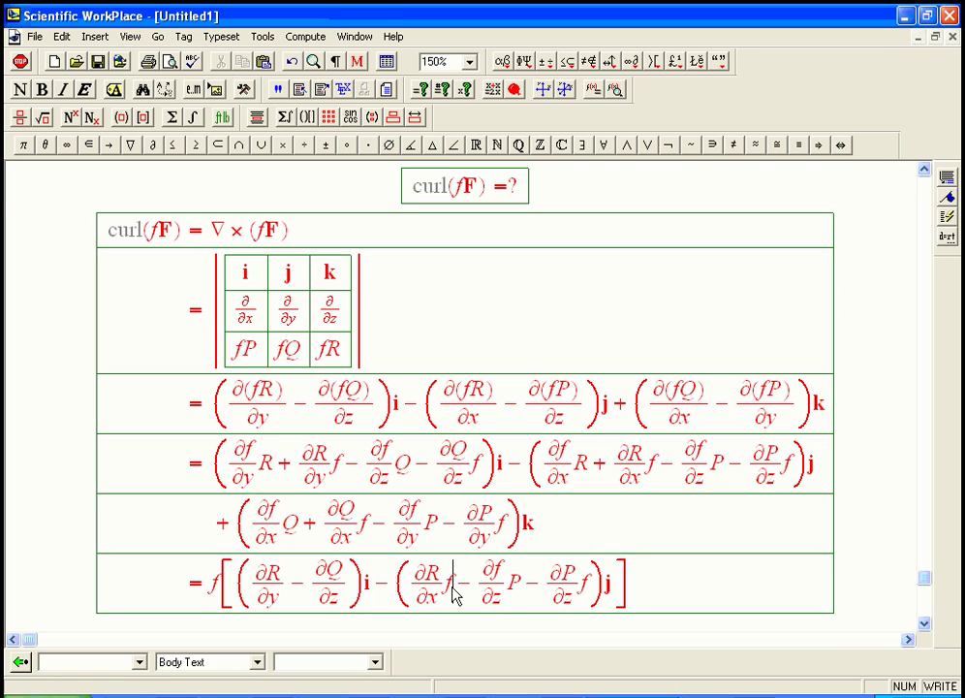
left_click_drag(483, 593, 533, 593)
key("Delete")
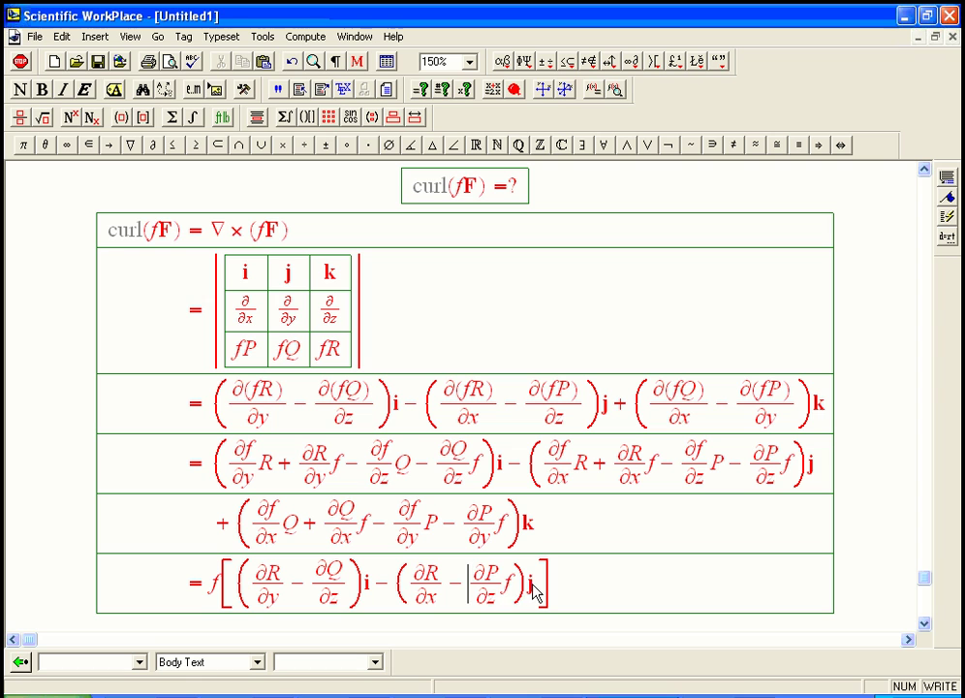
left_click(509, 586)
key("Delete")
Add a plus sign after the bracketed j component, followed by a copy of the expanded k component.
left_click(536, 587)
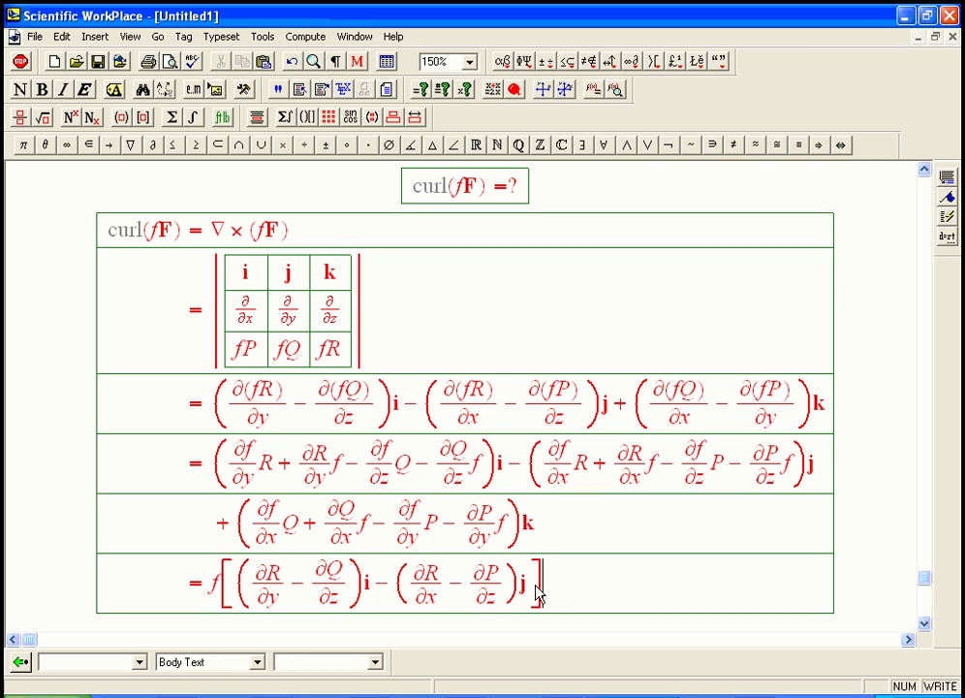
left_click(531, 593)
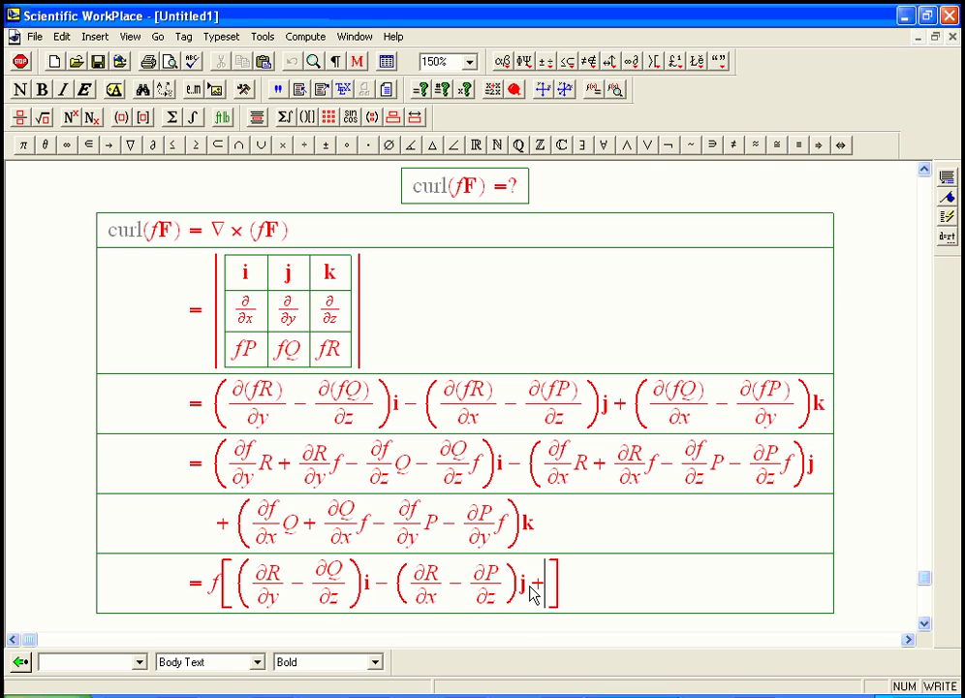
type("+")
left_click_drag(246, 523, 532, 527)
key("ctrl+c")
left_click(543, 593)
key("ctrl+v")
Reduce the k component inside the square brackets to ∂Q/∂x − ∂P/∂y.
left_click(593, 594)
key("BackSpace")
key("BackSpace")
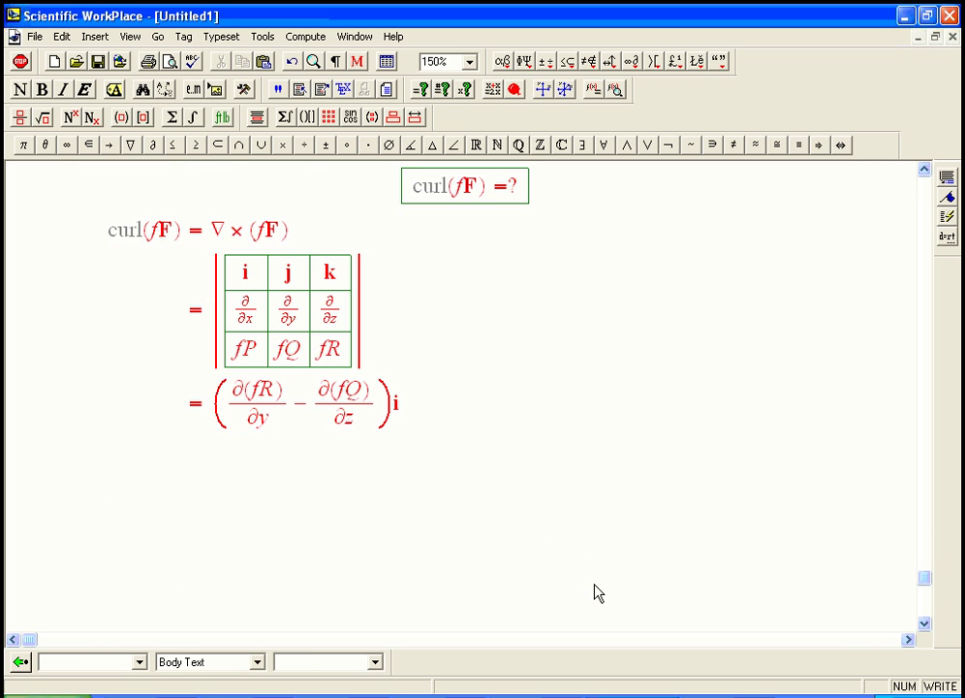
key("Delete")
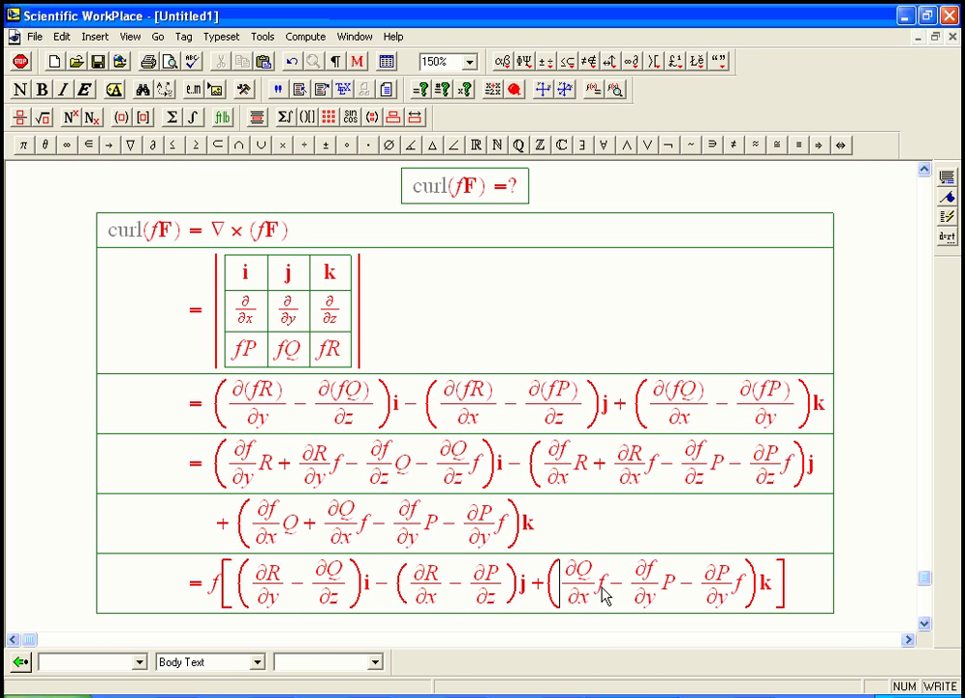
left_click(675, 589)
key("BackSpace")
key("BackSpace")
key("BackSpace")
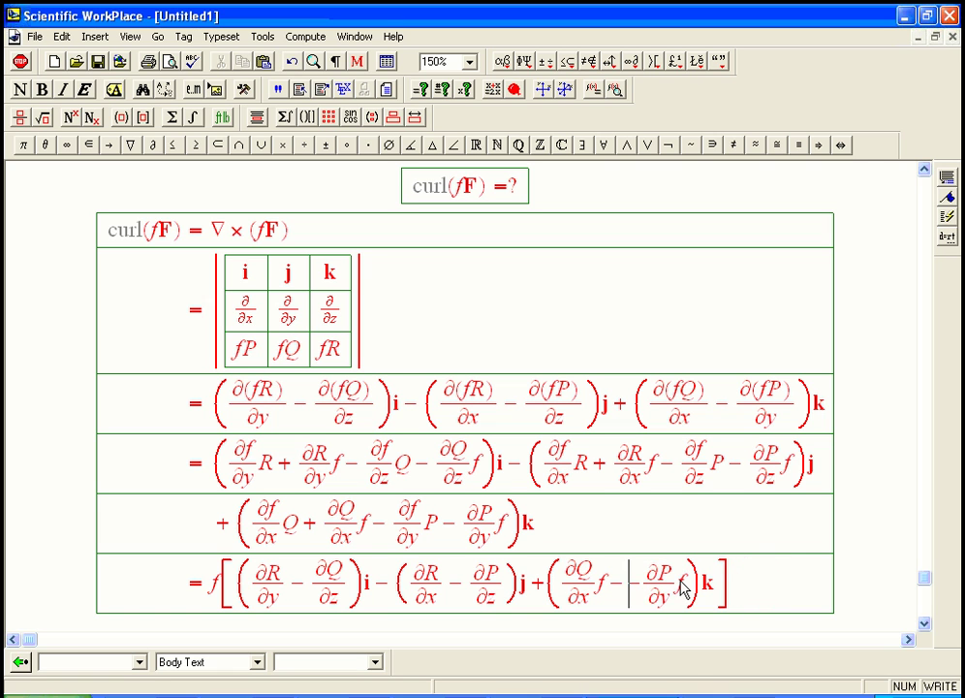
key("BackSpace")
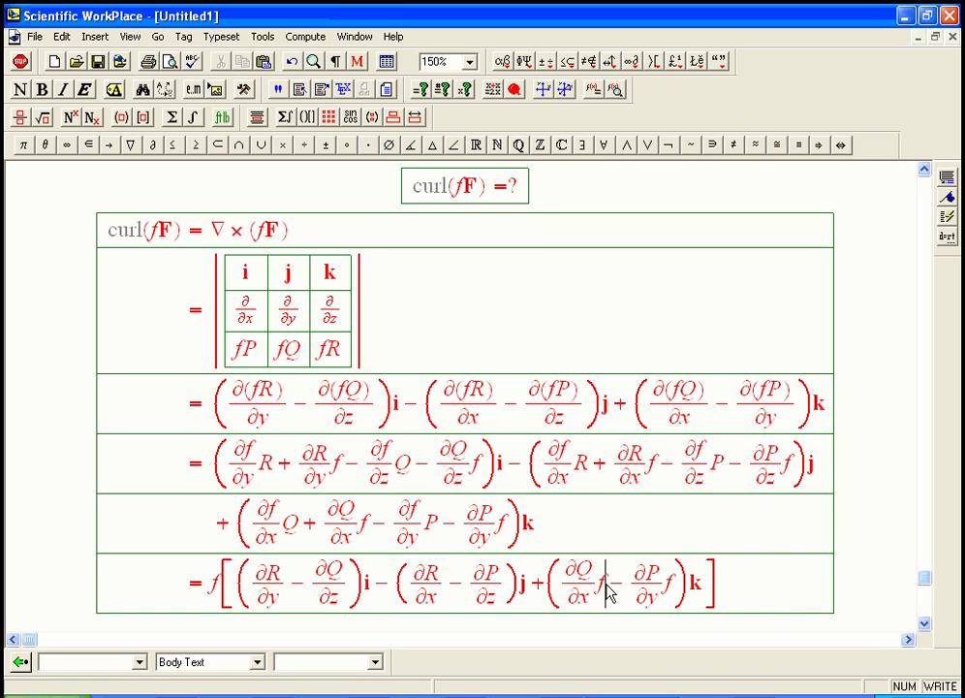
left_click(666, 593)
key("BackSpace")
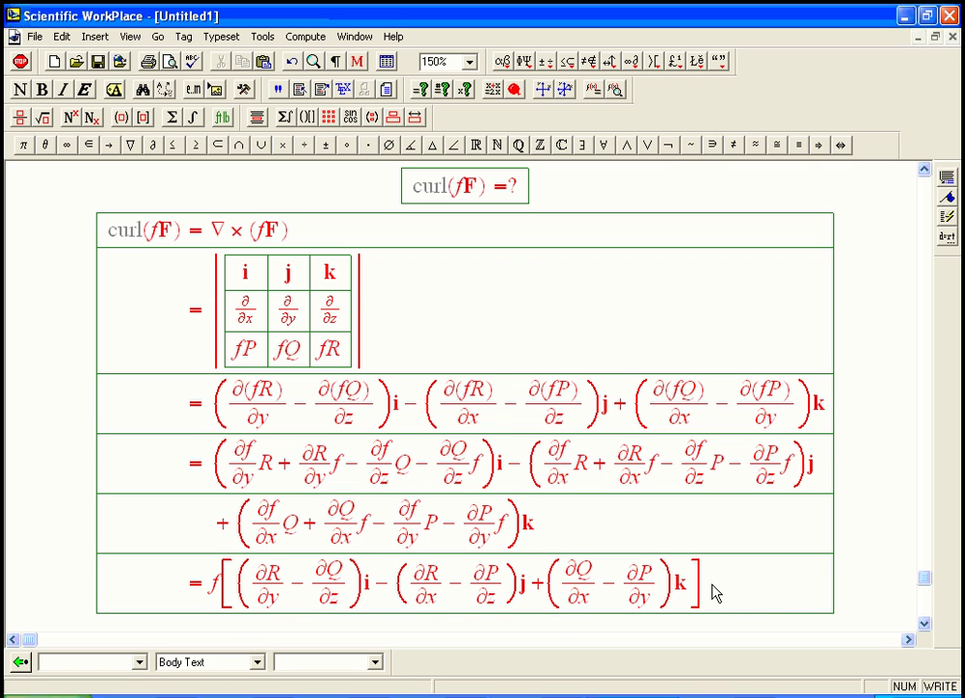
Add a row starting with a plus sign, followed by a copy of the expanded i and j components.
key("Return")
type("+")
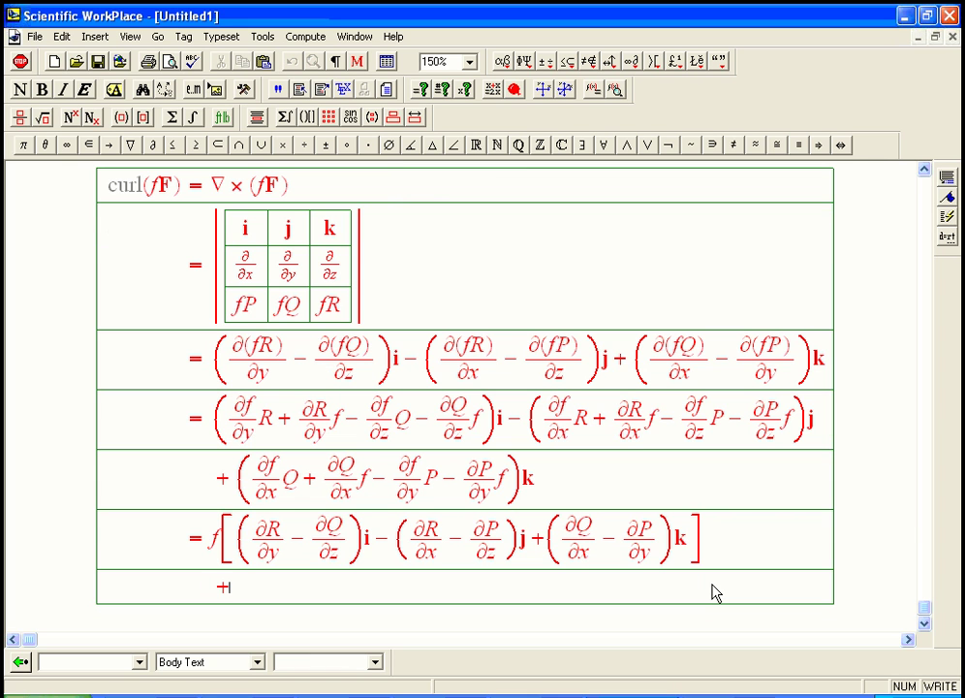
left_click_drag(212, 420, 825, 433)
key("ctrl+c")
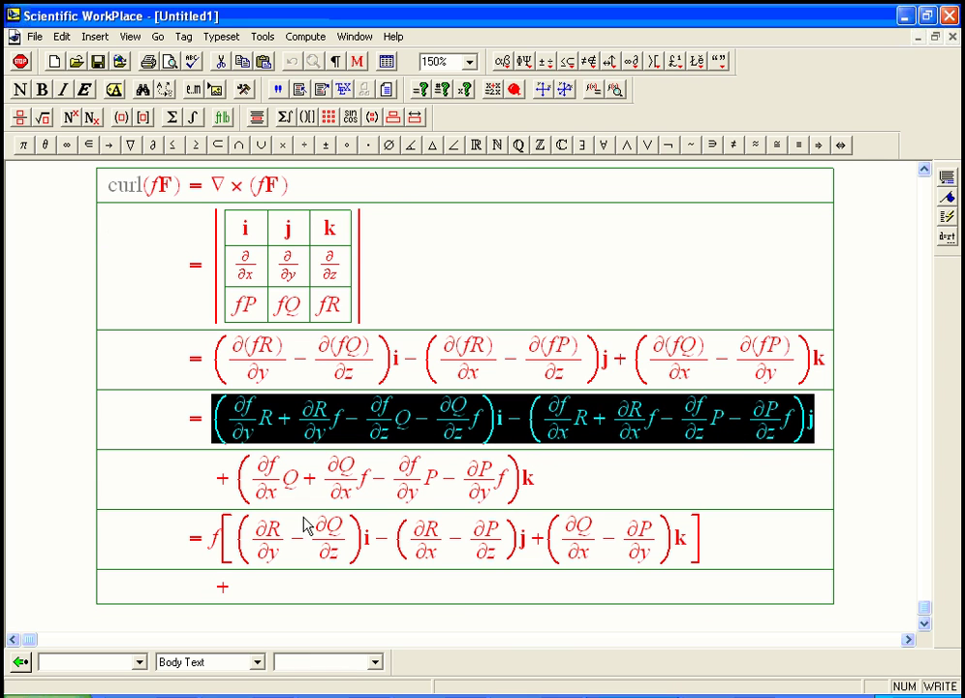
left_click(233, 599)
key("ctrl+v")
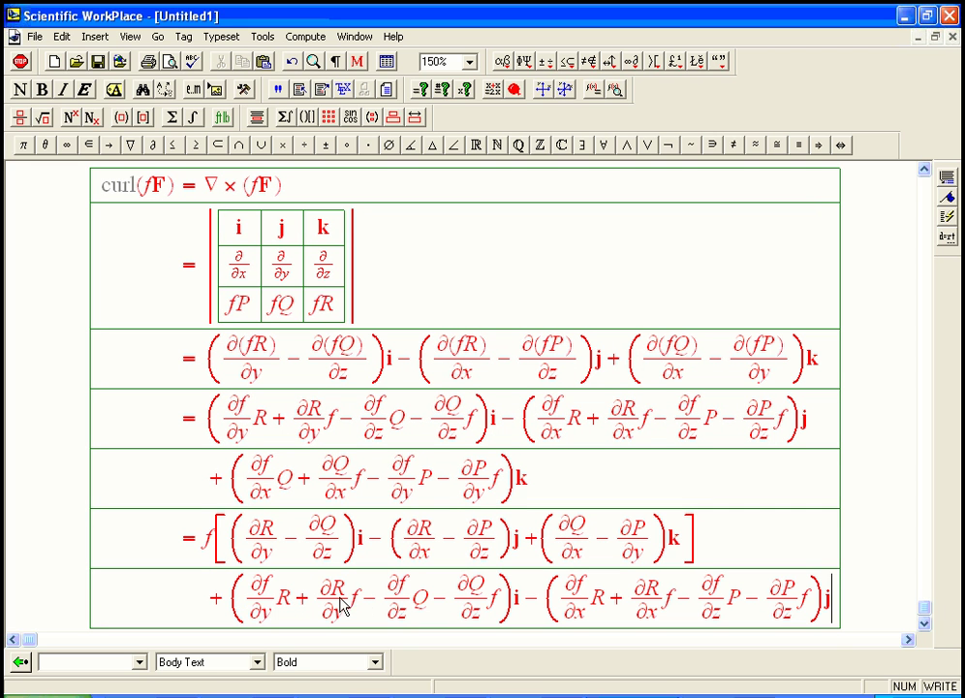
Reduce the i component in the last row to (∂f/∂y)R − (∂f/∂z)Q.
left_click_drag(361, 609, 329, 610)
key("Delete")
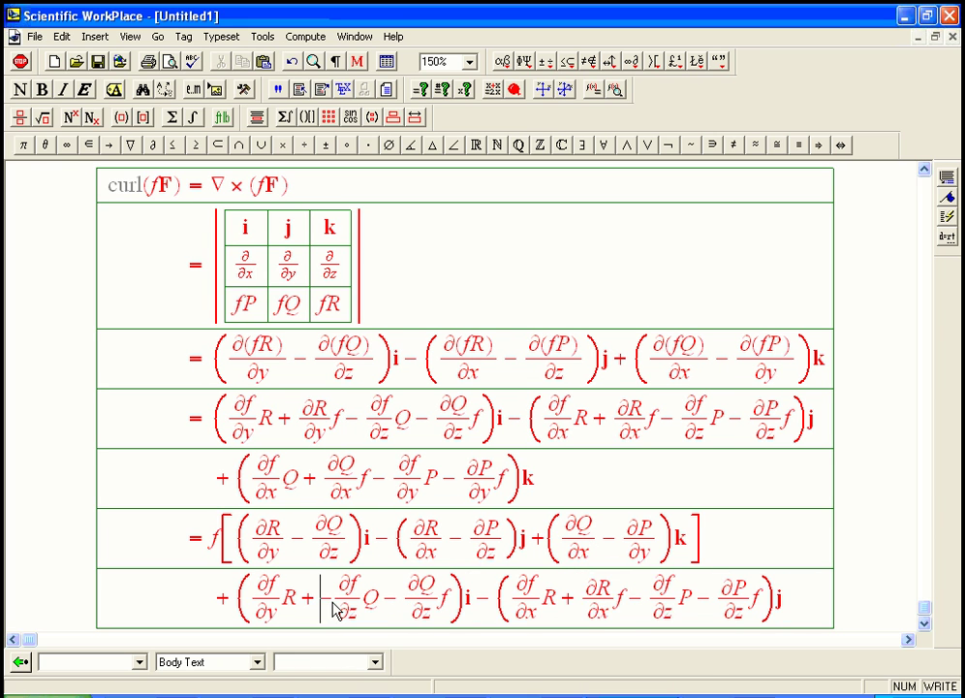
key("BackSpace")
type("-")
left_click_drag(431, 603, 407, 609)
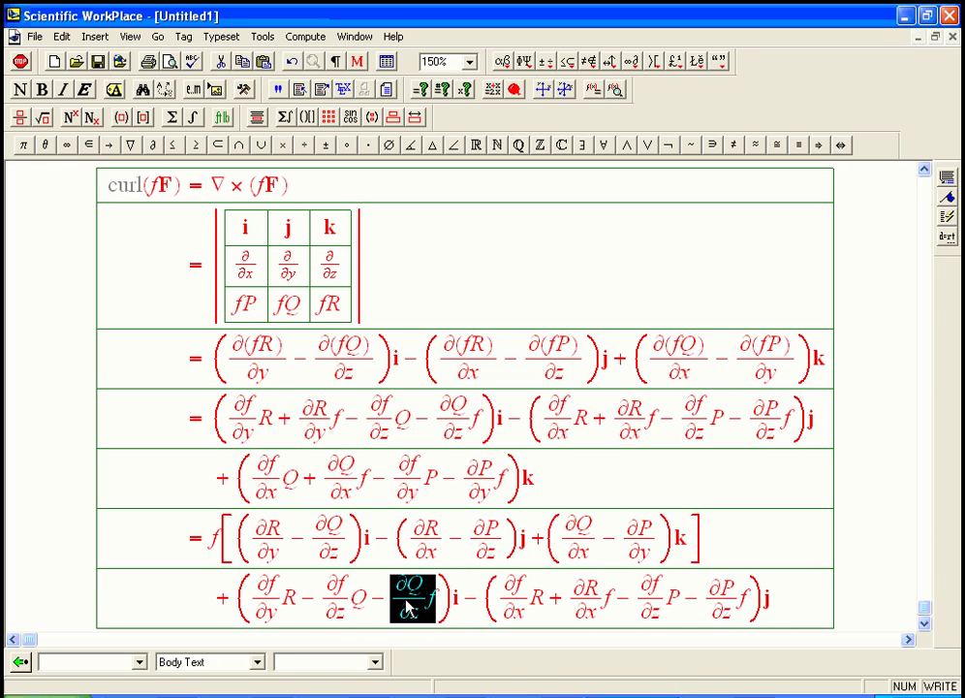
key("Delete")
key("BackSpace")
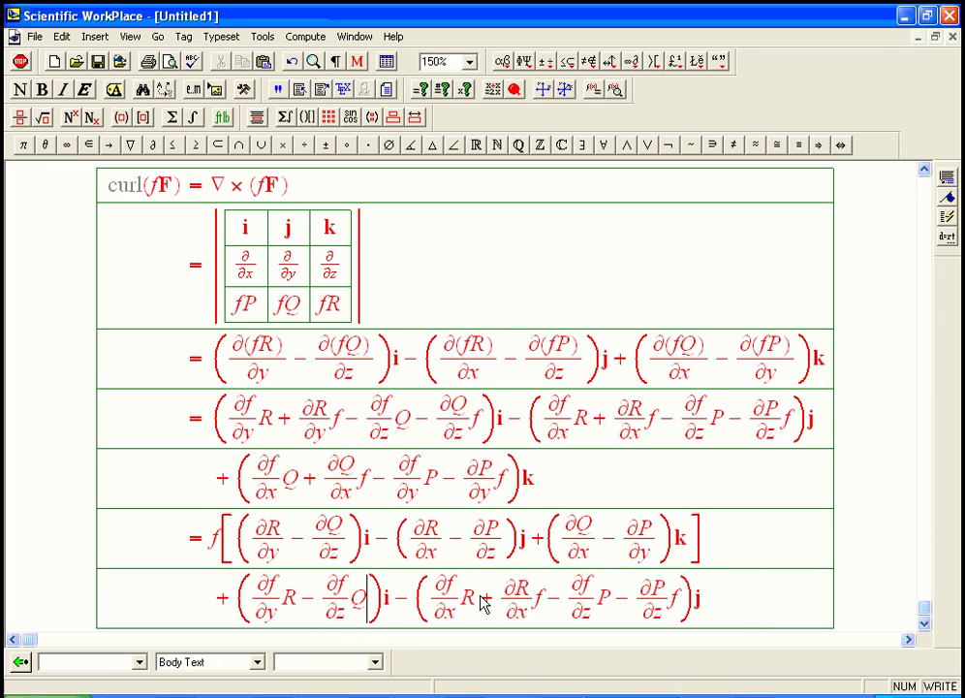
Reduce the j component in the last row to (∂f/∂x)R − (∂f/∂z)P.
left_click_drag(540, 603, 506, 603)
key("Delete")
key("BackSpace")
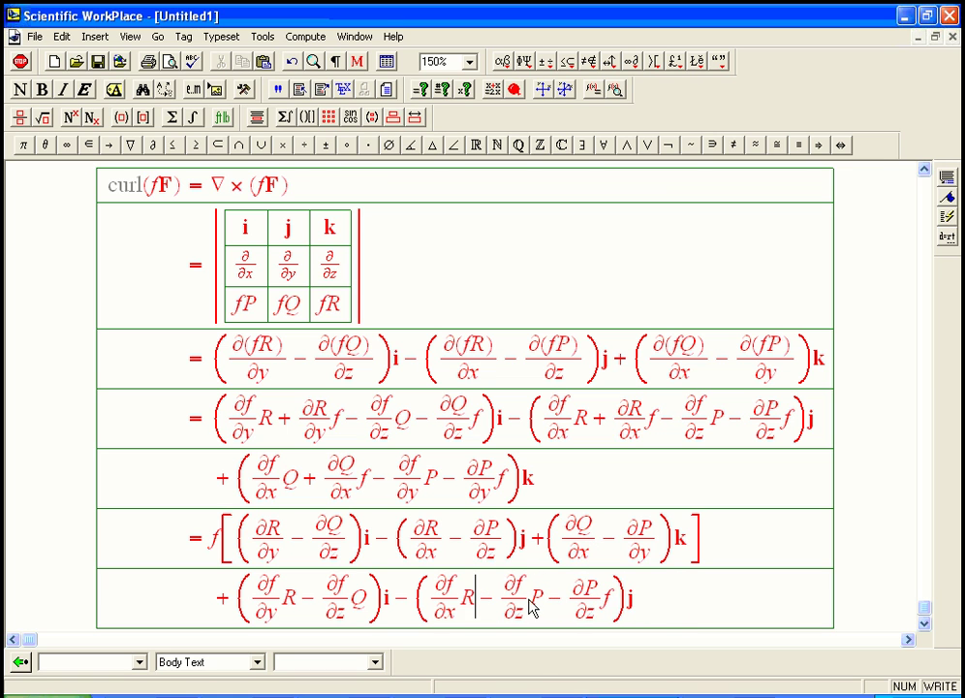
type("-")
left_click_drag(612, 603, 584, 606)
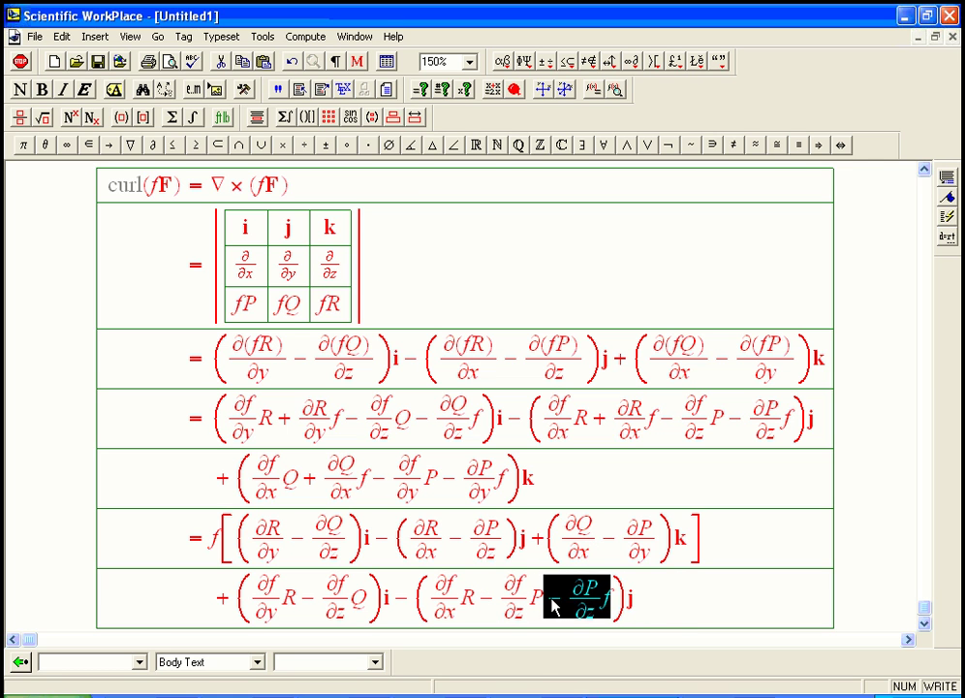
key("Delete")
key("BackSpace")
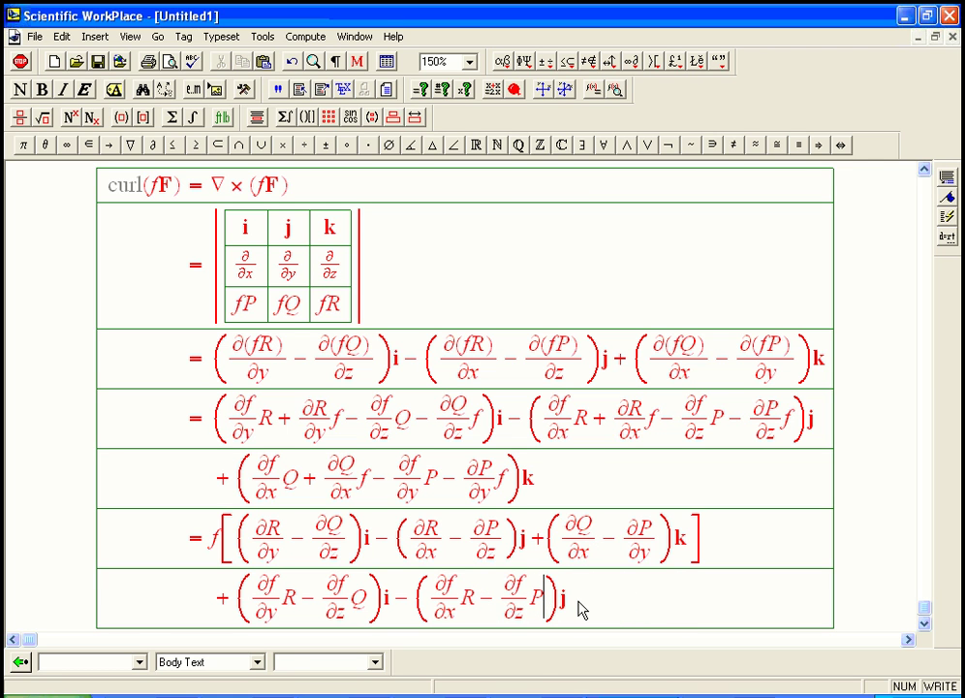
Try to copy the expanded k component to the end of the last row.
left_click_drag(218, 482, 466, 491)
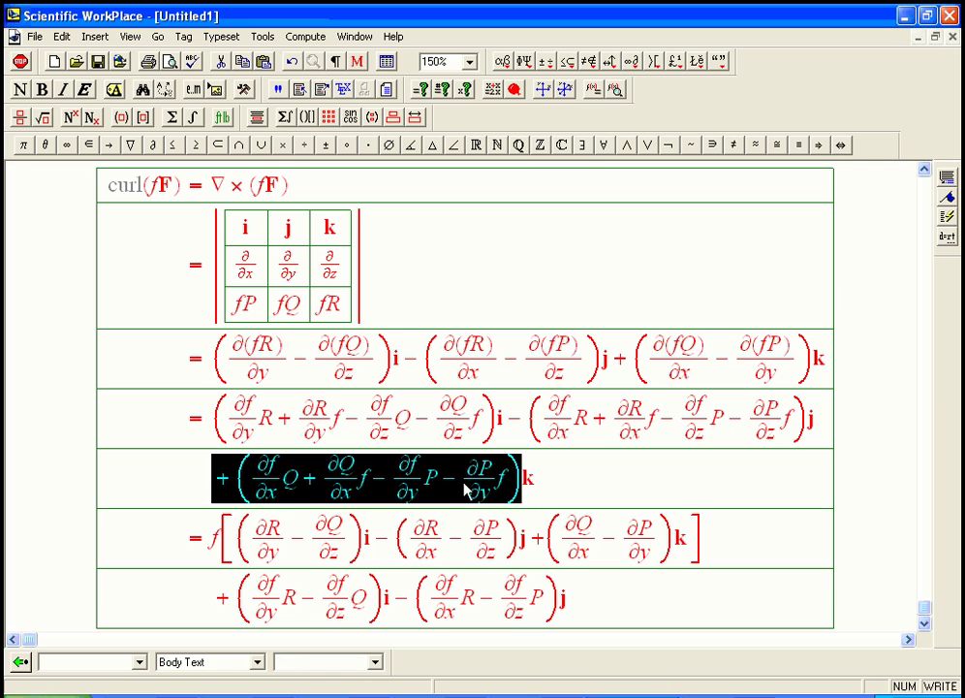
type("c")
left_click(582, 582)
key("ctrl+v")
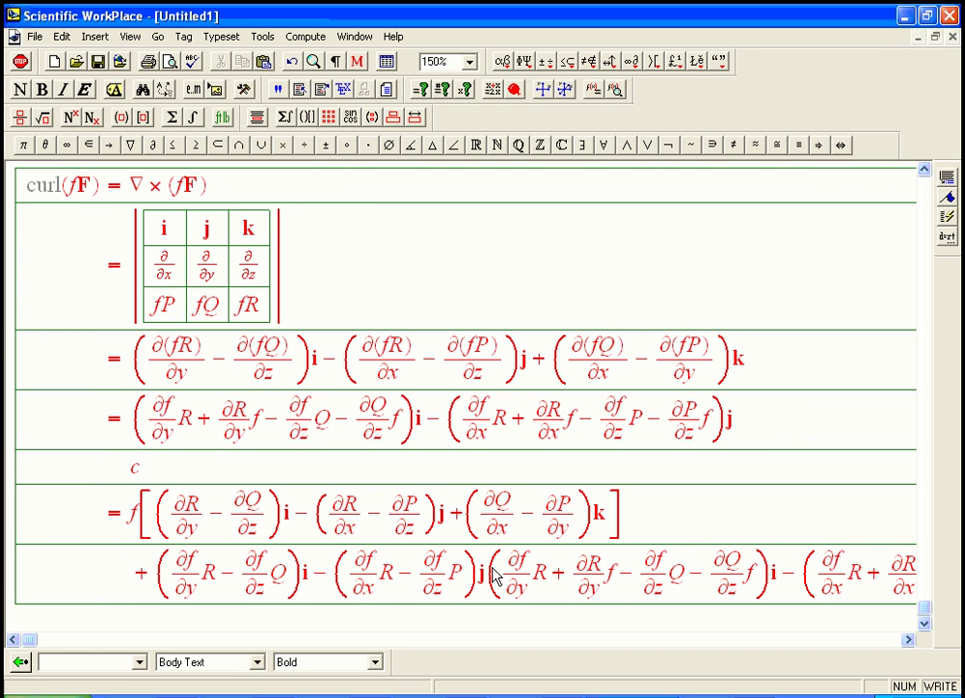
Undo the last paste and delete the stray c from the expanded k component's row.
left_click(61, 36)
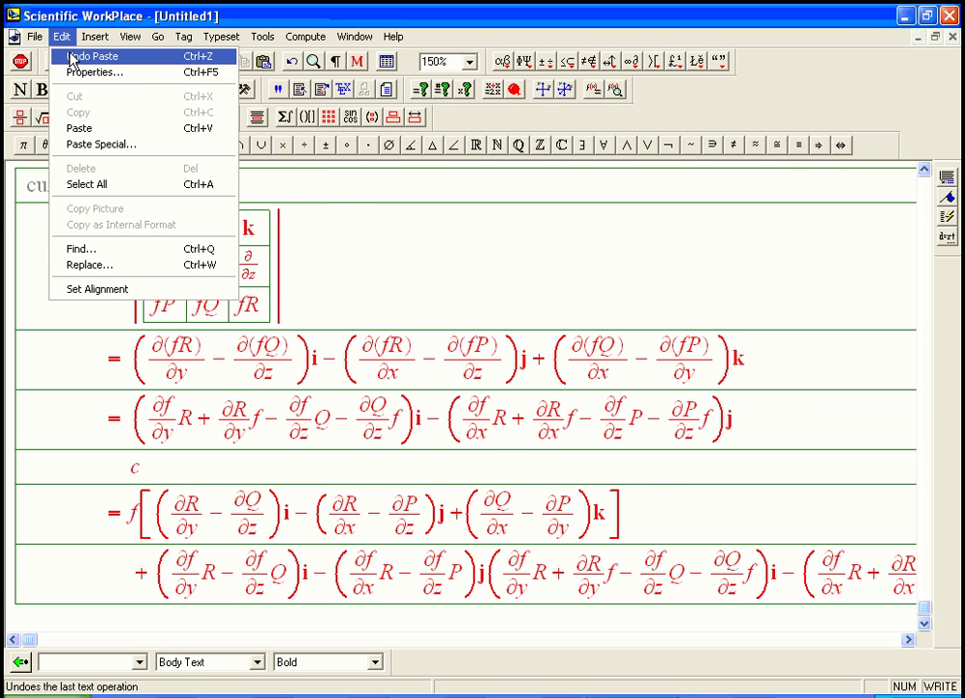
left_click(69, 56)
key("BackSpace")
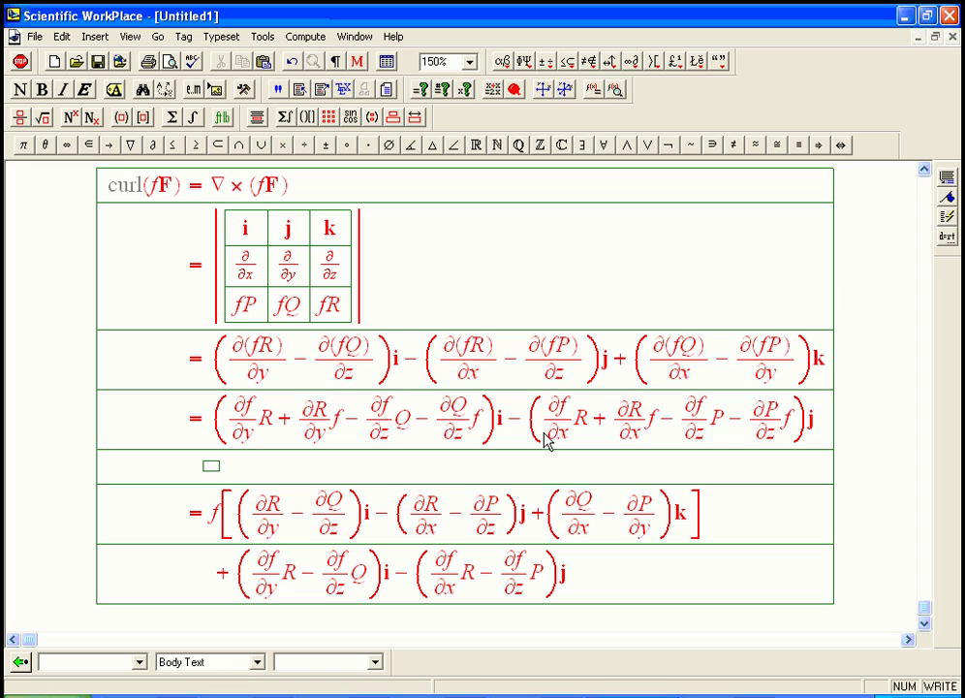
Copy the expanded j component into the empty row below it as a base for the k component.
left_click_drag(530, 431, 819, 429)
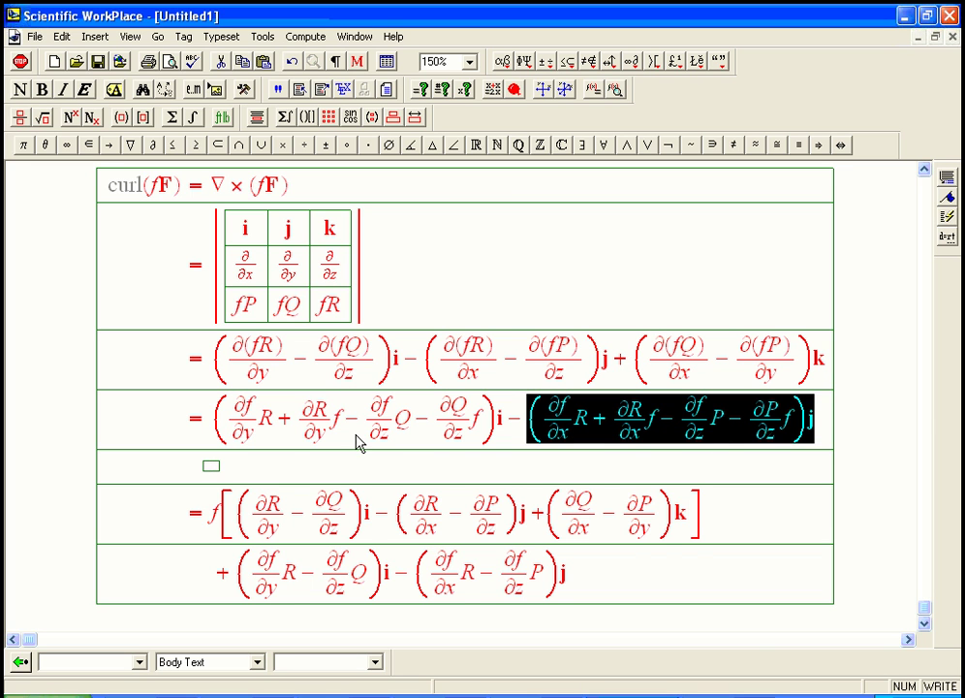
left_click(211, 467)
key("ctrl+v")
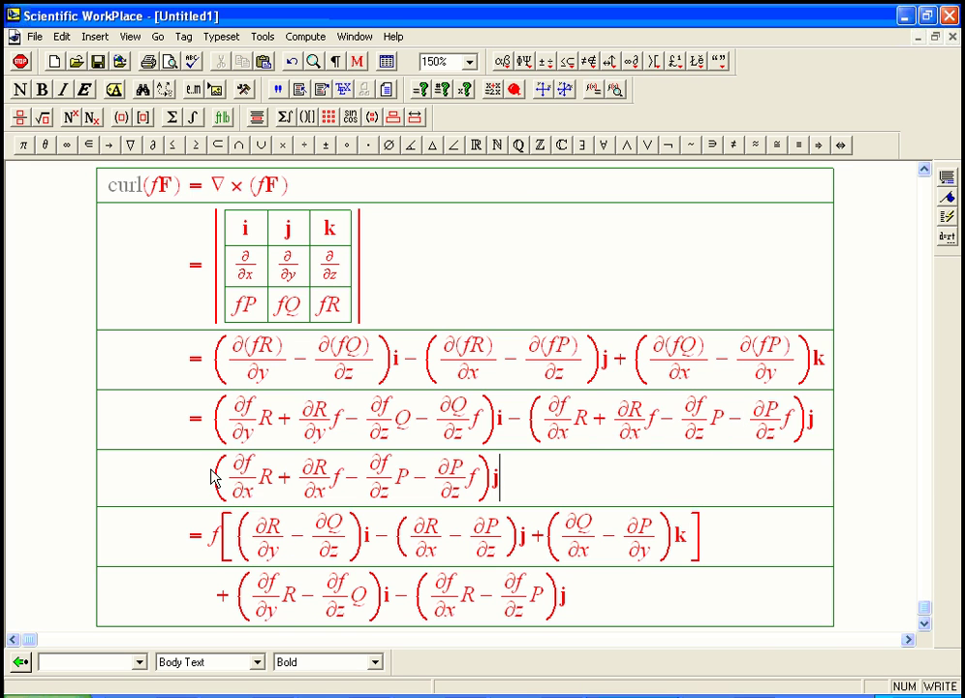
Change the first two terms of the copied j component to (∂f/∂x)Q + (∂q/∂x)f.
left_click(272, 485)
key("BackSpace")
type("Q")
key("Right")
key("Right")
key("Right")
key("BackSpace")
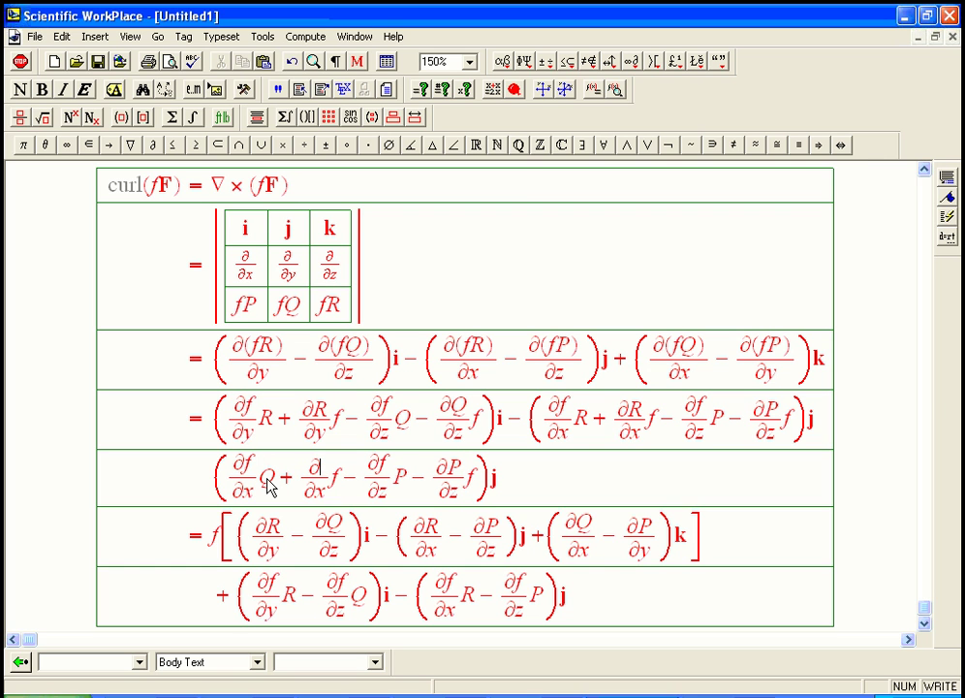
type("Q")
Change the denominators of the copied component's last two terms to ∂y and its unit vector to bold k.
key("Right")
key("Right")
key("Right")
key("Right")
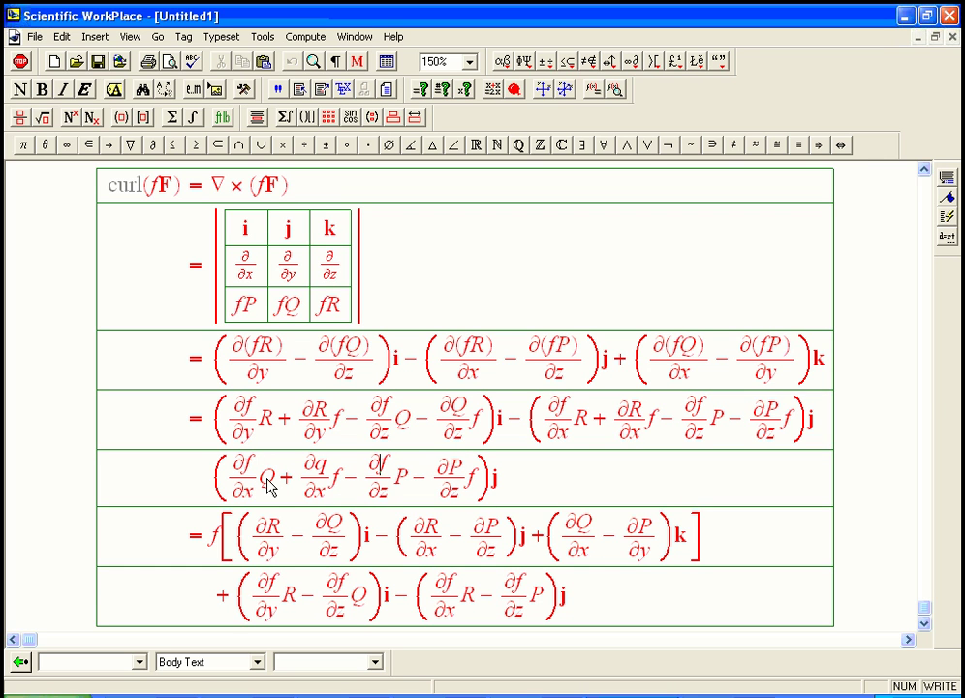
key("BackSpace")
type("y")
key("Right")
key("Right")
key("Right")
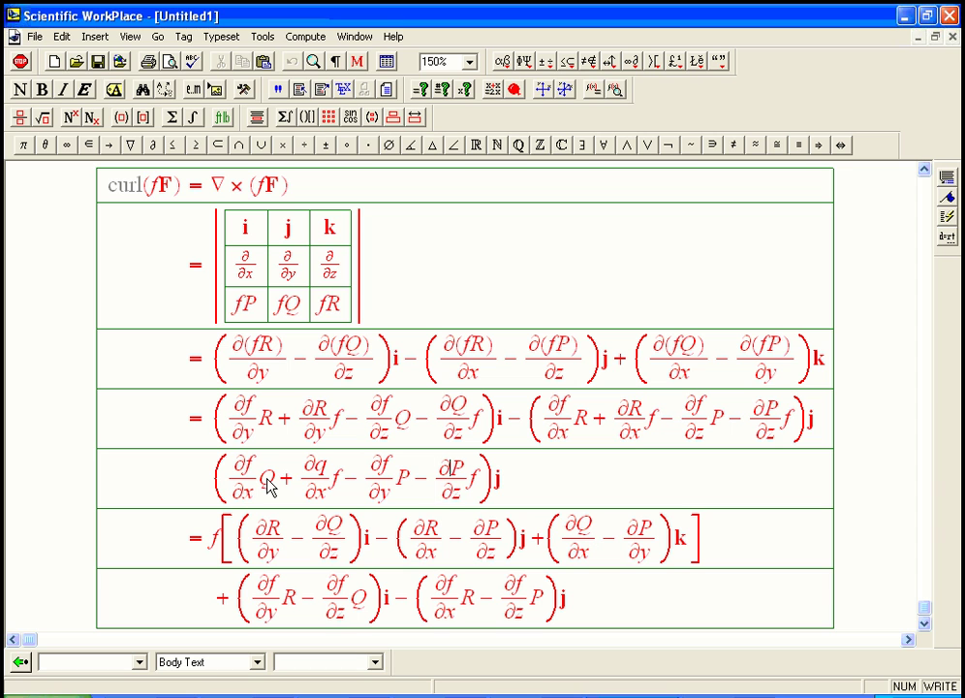
key("BackSpace")
type("y")
double_click(498, 484)
type("k")
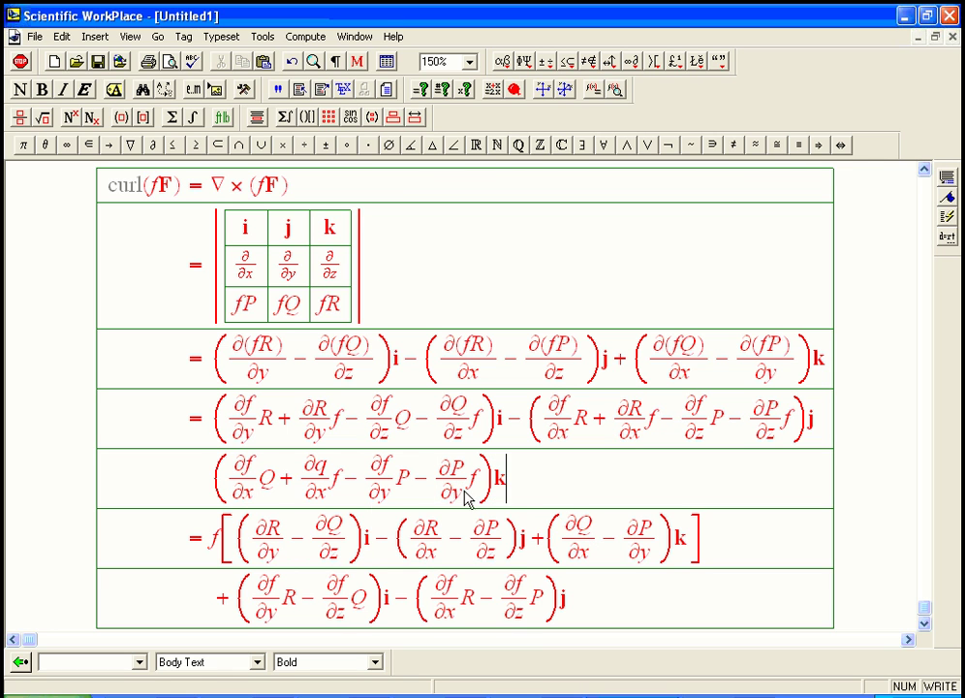
Append a plus sign and a copy of the expanded k component to the end of the last row.
left_click_drag(215, 480, 511, 487)
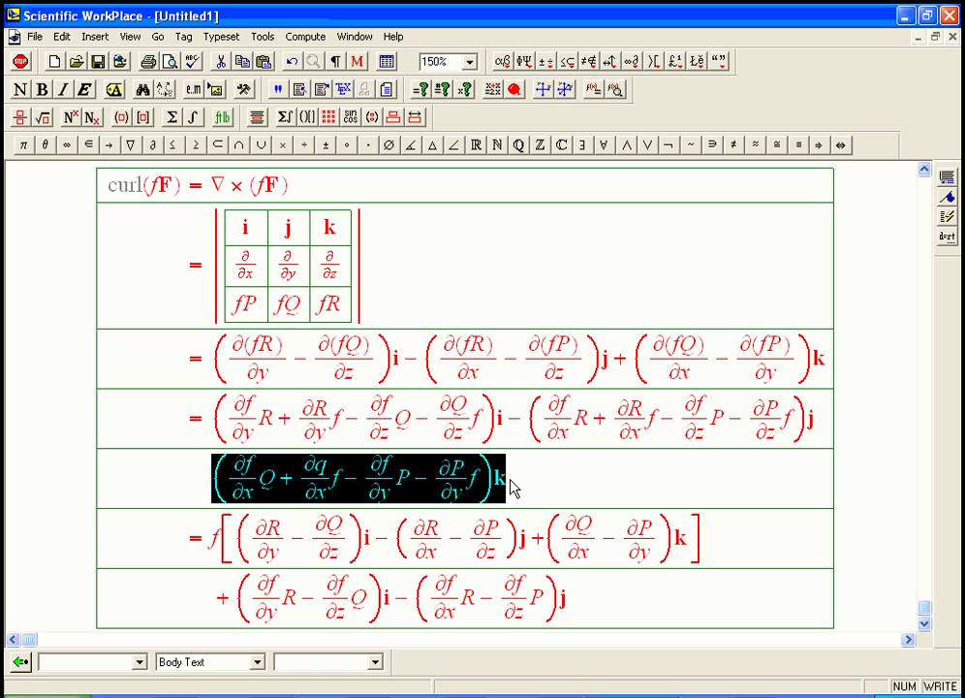
left_click(581, 611)
type("+")
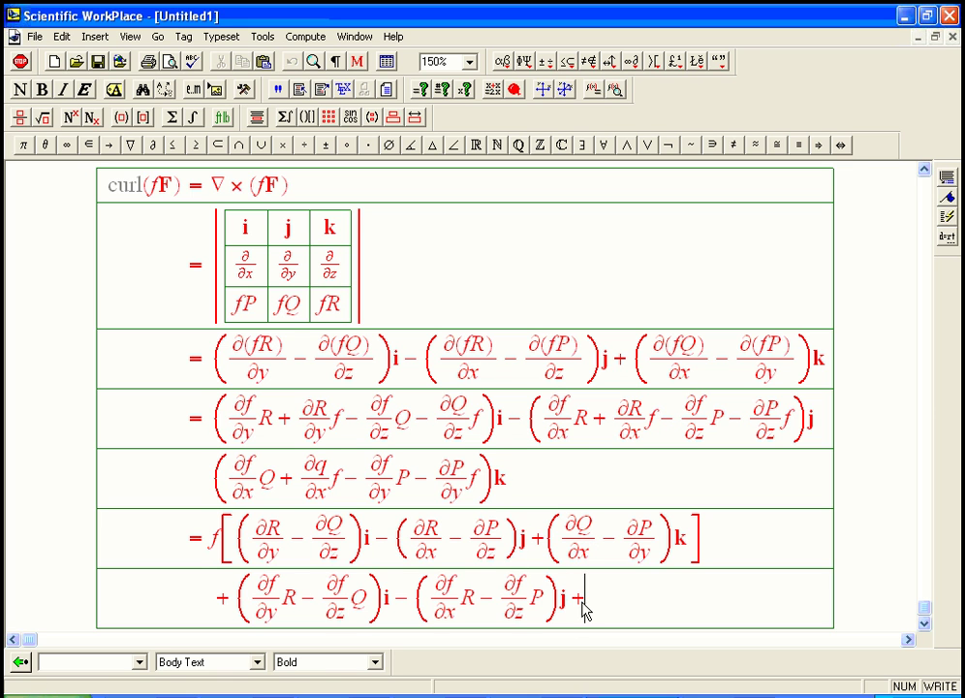
type("(∂f/∂x Q + ∂q/∂x f − ∂f/∂y P − ∂P/∂y f)k")
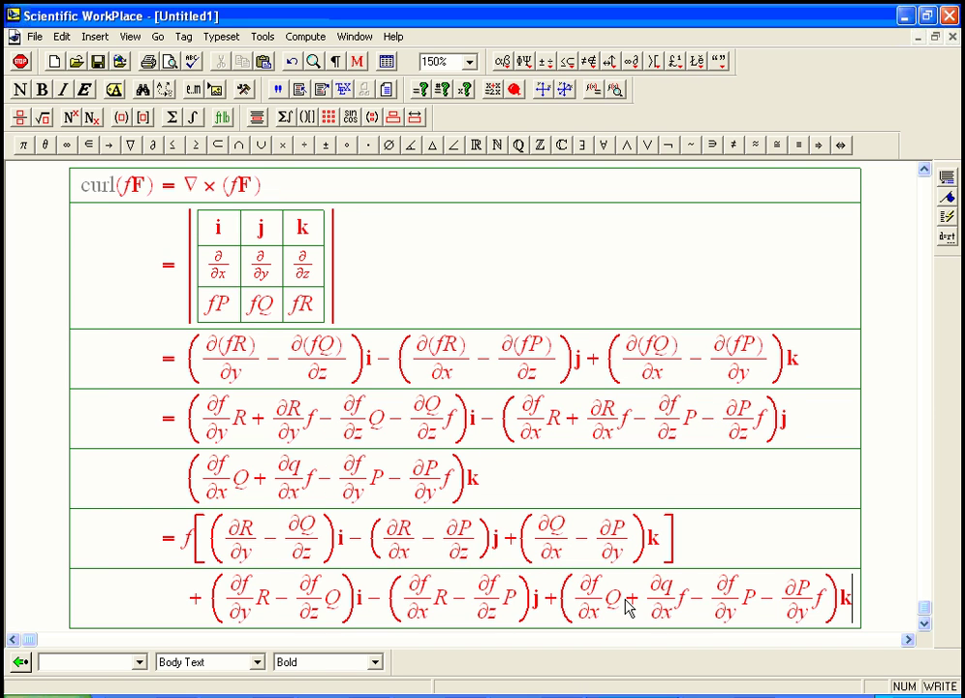
Delete the (∂q/∂x)f term from the last row's k component and correct q to Q in the expanded k row.
left_click(668, 606)
key("shift+Right")
key("shift+Left")
key("Delete")
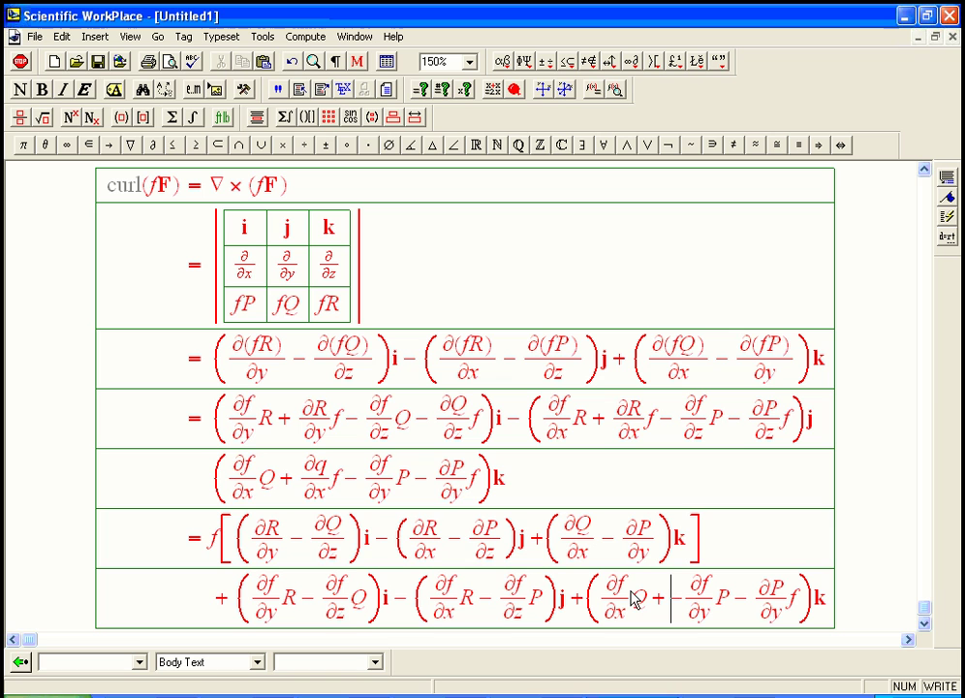
double_click(319, 465)
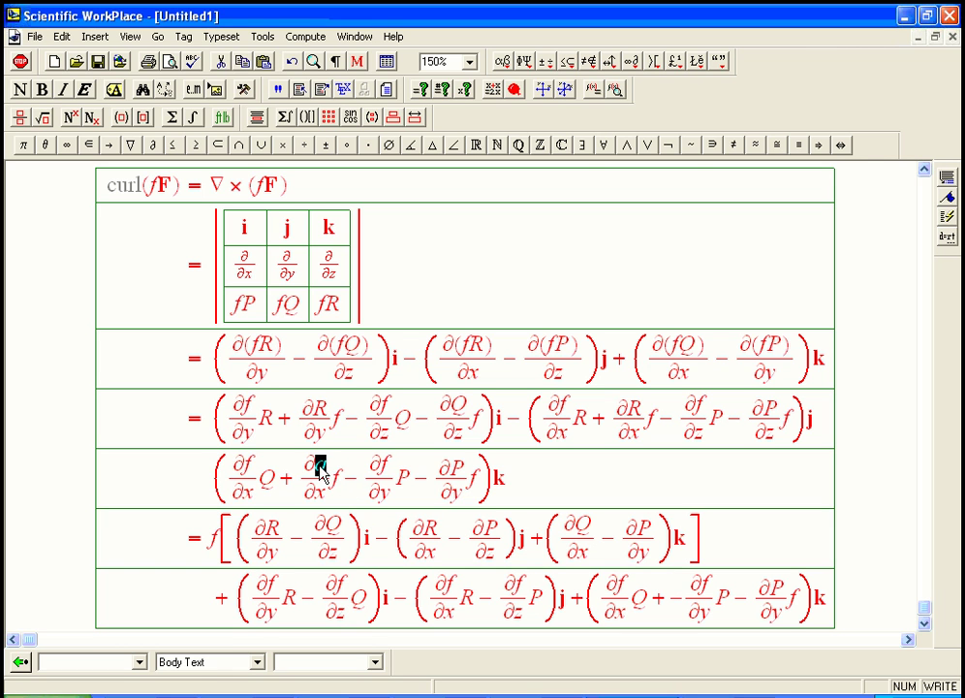
type("Q")
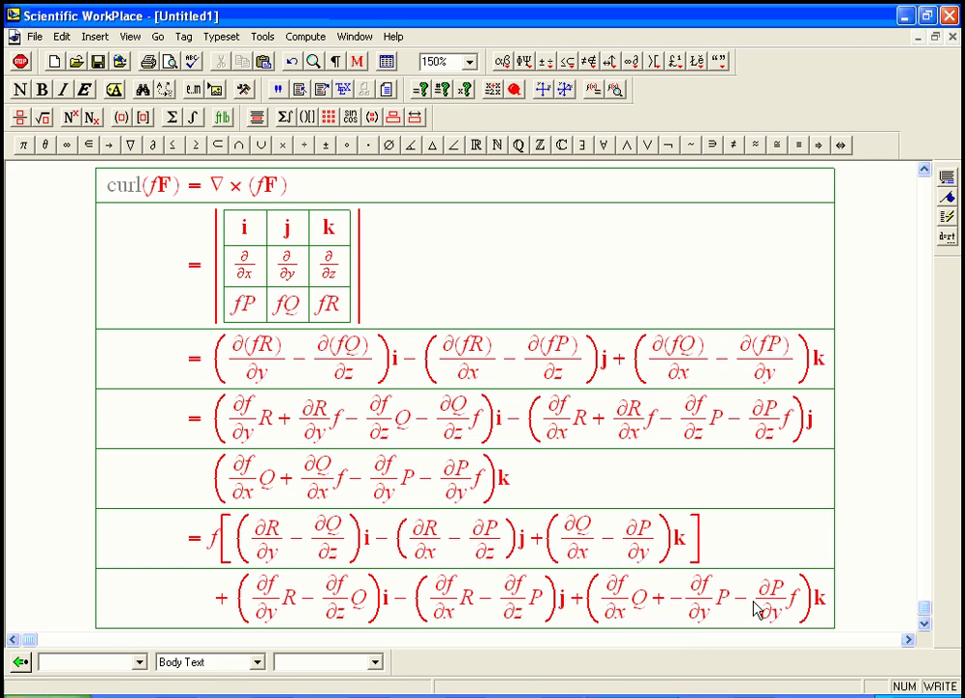
Reduce the last row's k component to (∂f/∂x)Q − (∂f/∂y)P by deleting the (∂P/∂y)f term and the surplus signs.
left_click(797, 608)
key("shift+Left")
key("shift+Left")
key("Delete")
key("BackSpace")
left_click(669, 609)
key("BackSpace")
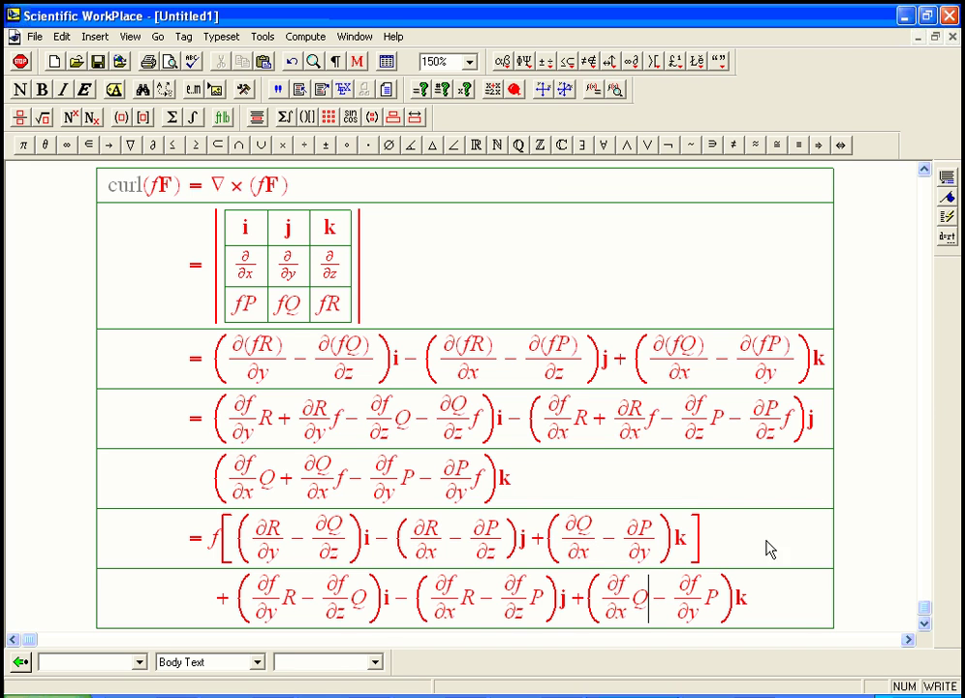
Add a new row to the end of the derivation reading = f curl F, with F in bold.
left_click(764, 608)
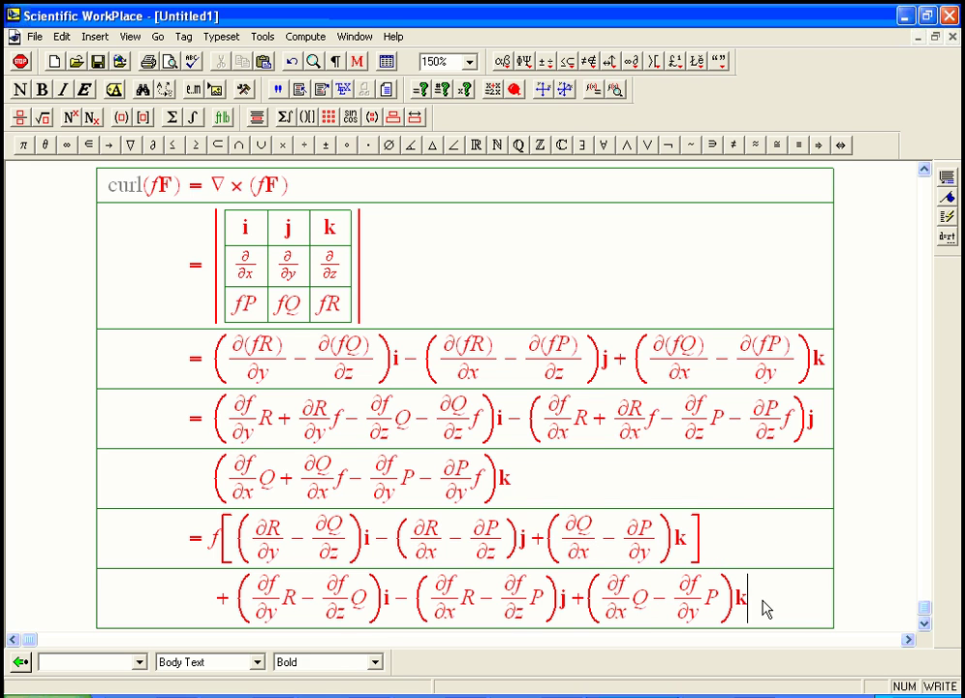
key("Return")
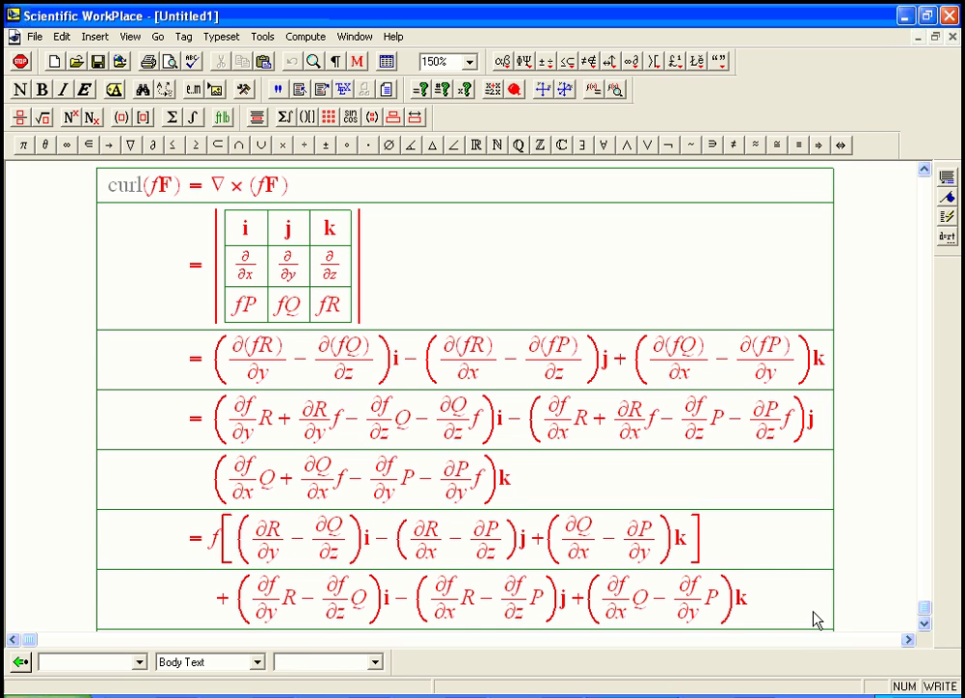
left_click(925, 625)
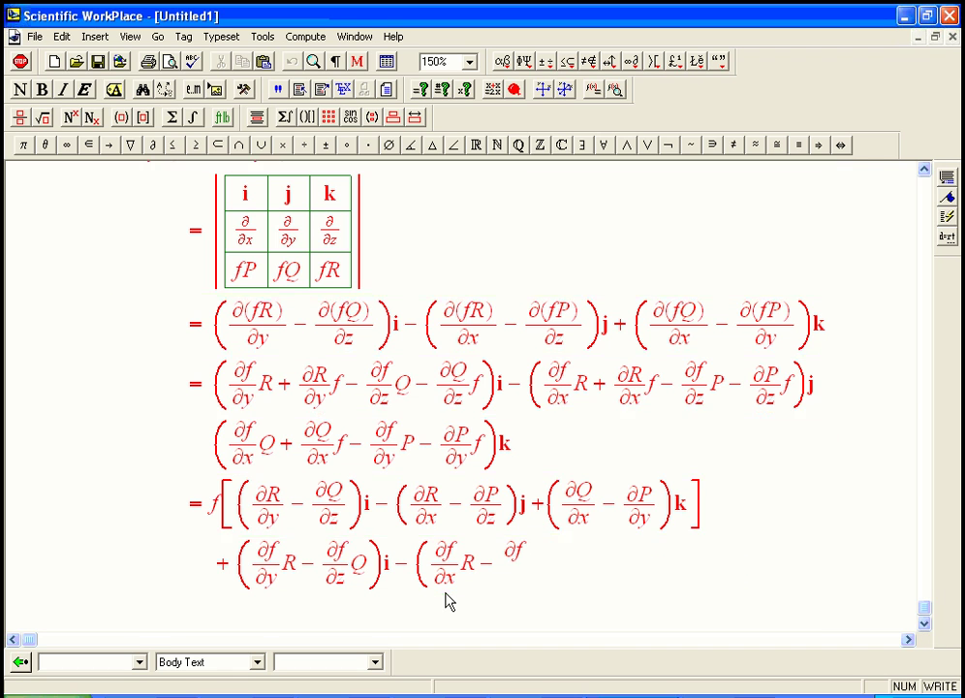
type("= f curl F")
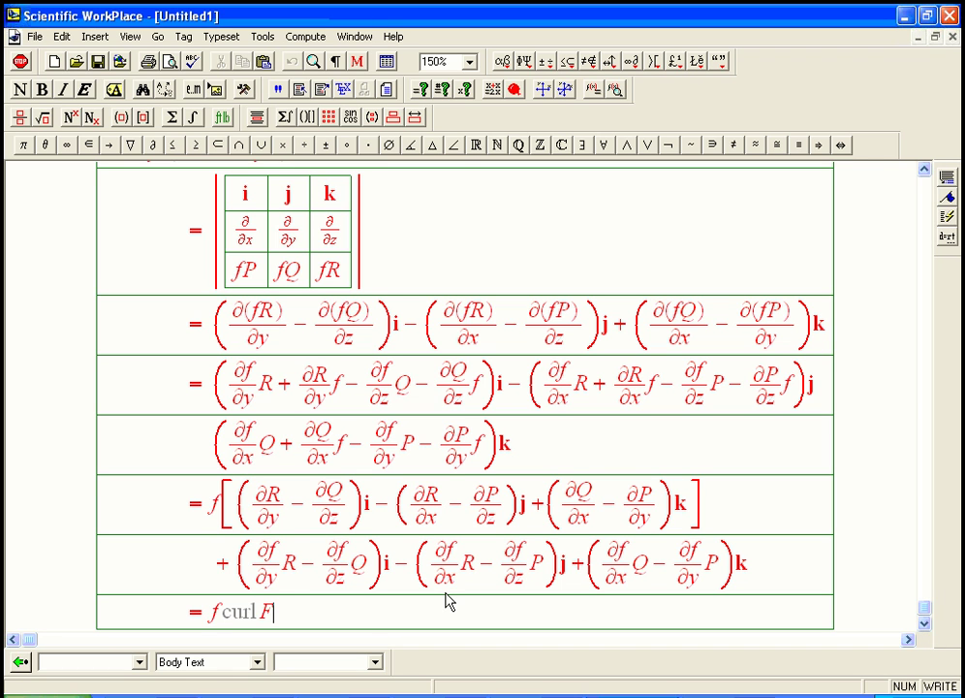
key("shift+Left")
left_click(42, 89)
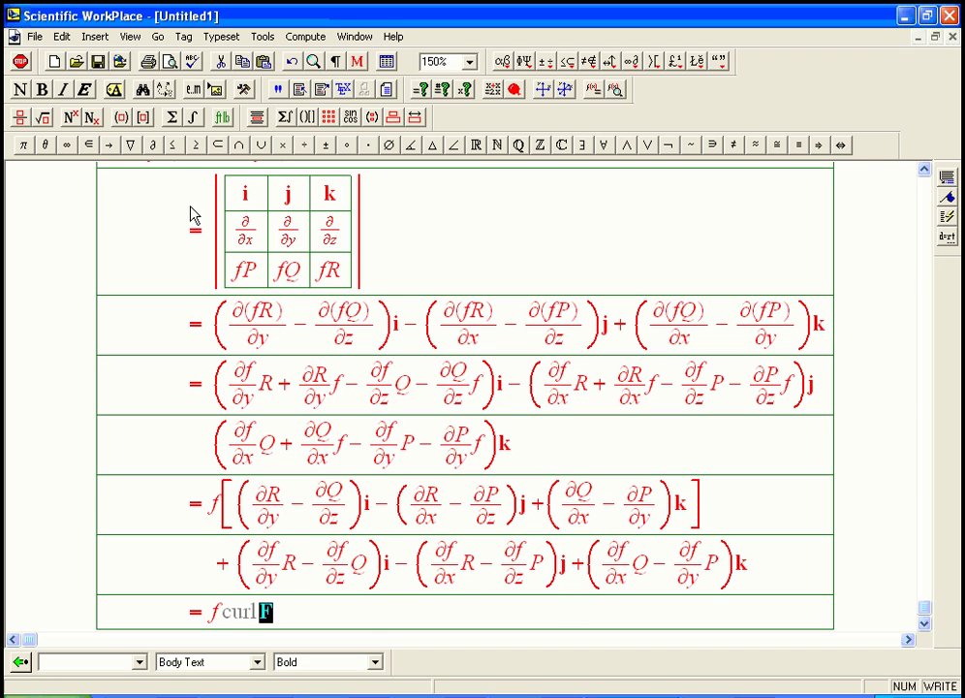
key("Right")
Append + ∇f × F to the final row, with ∇f not bold and F bold.
type("+")
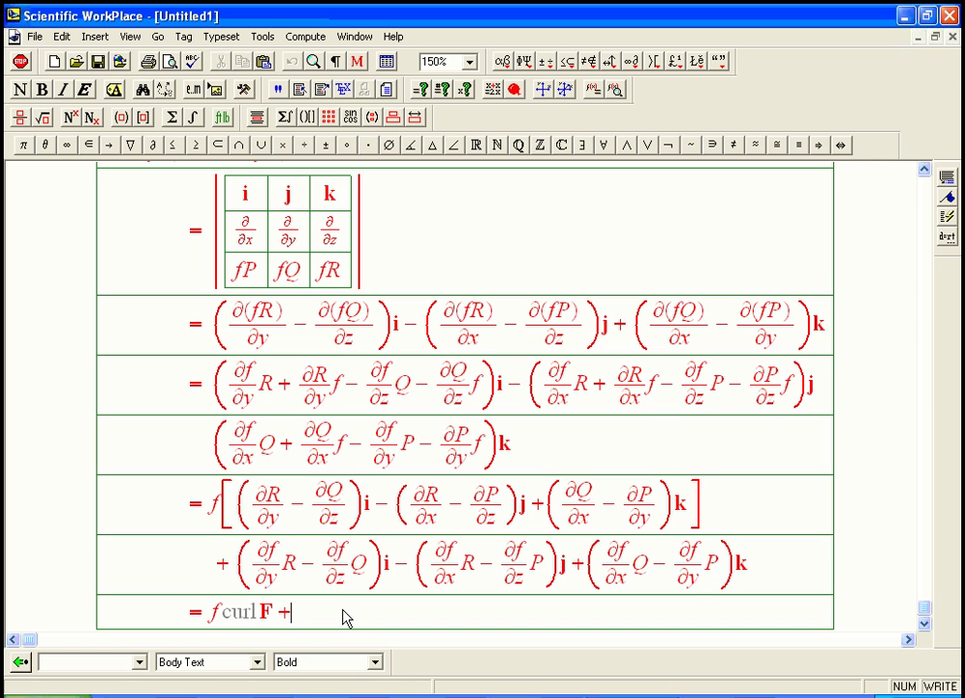
left_click(131, 145)
type("f")
key("shift+Left")
key("shift+Left")
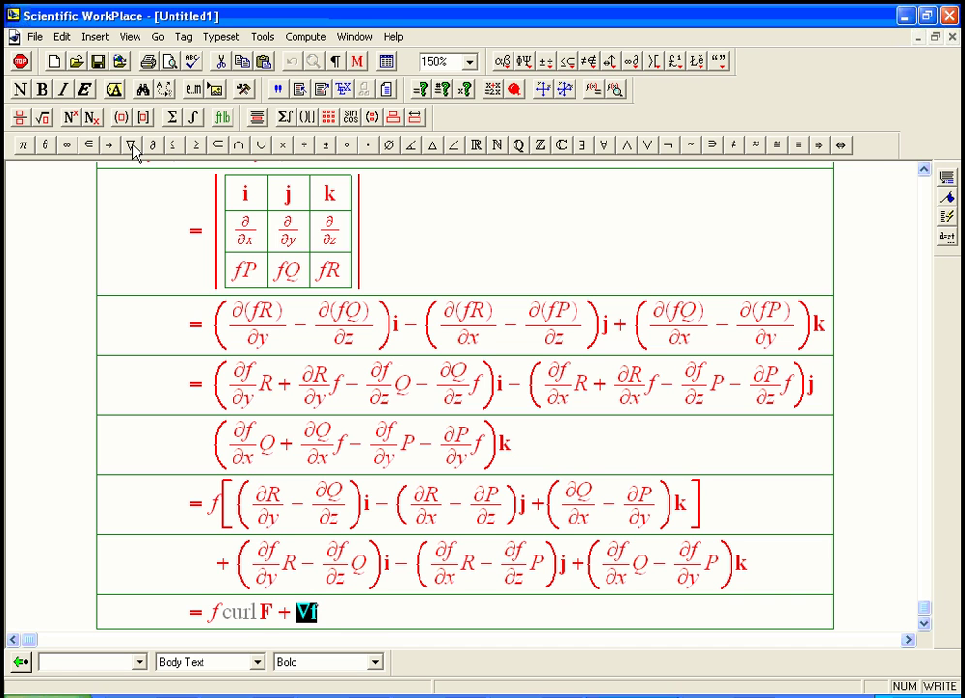
left_click(42, 90)
key("Right")
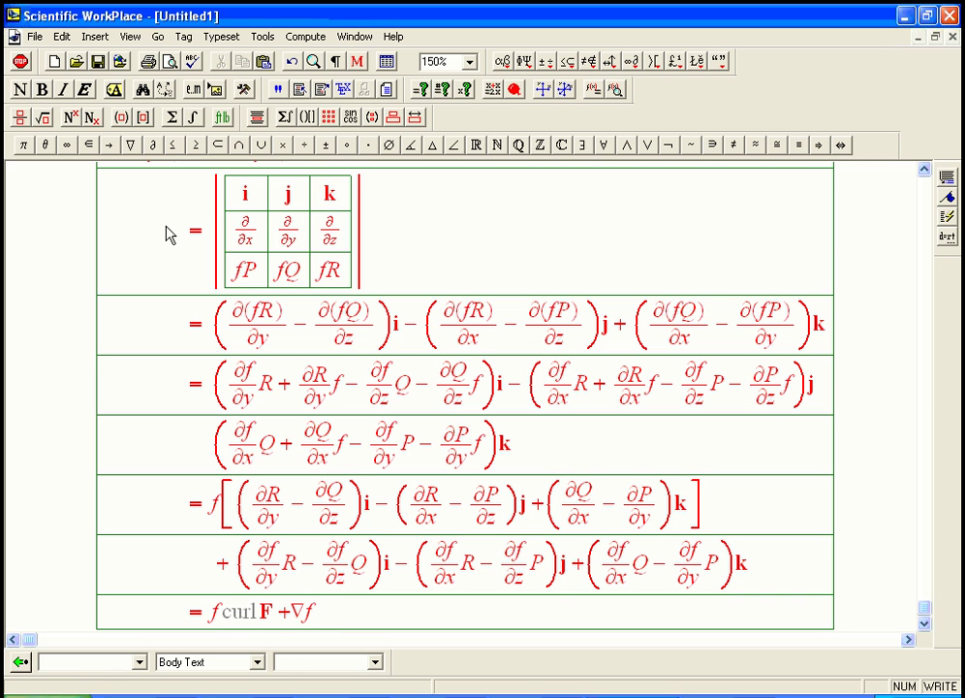
left_click(282, 144)
key("shift+Left")
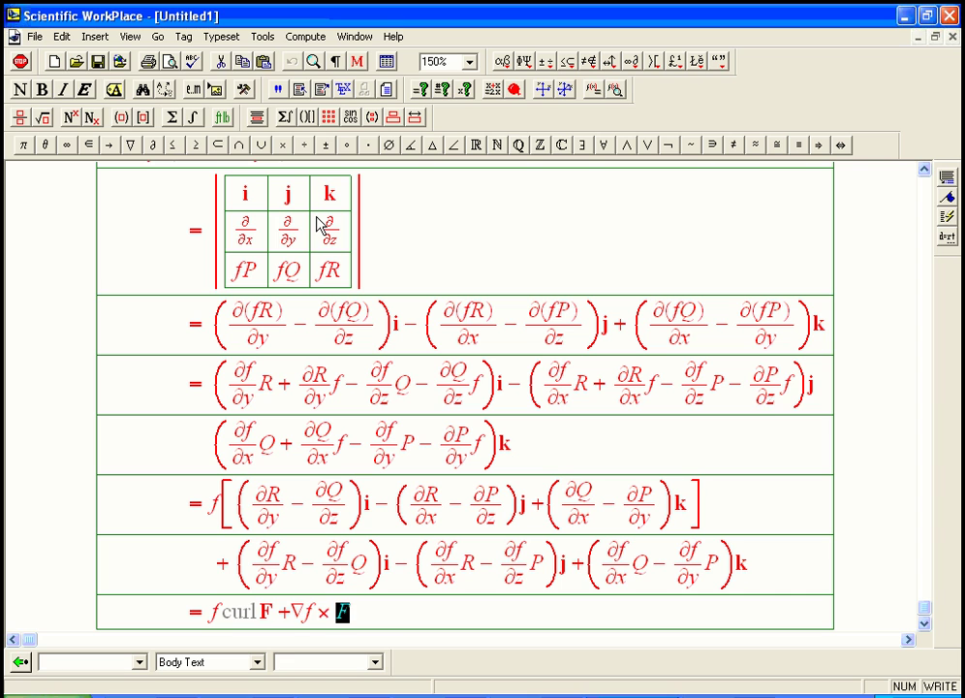
left_click(42, 89)
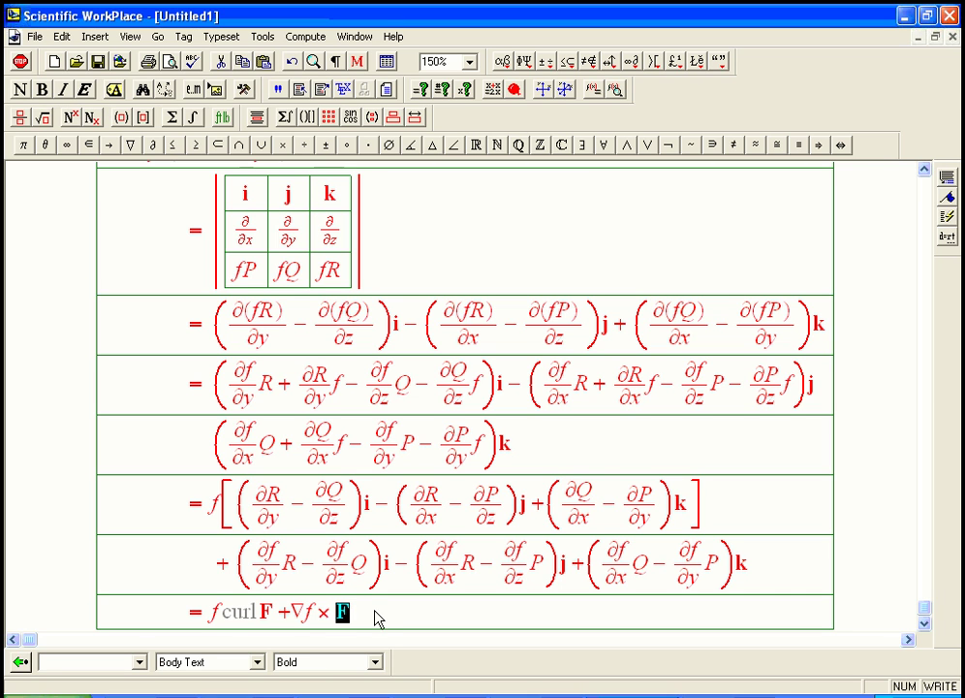
key("Right")
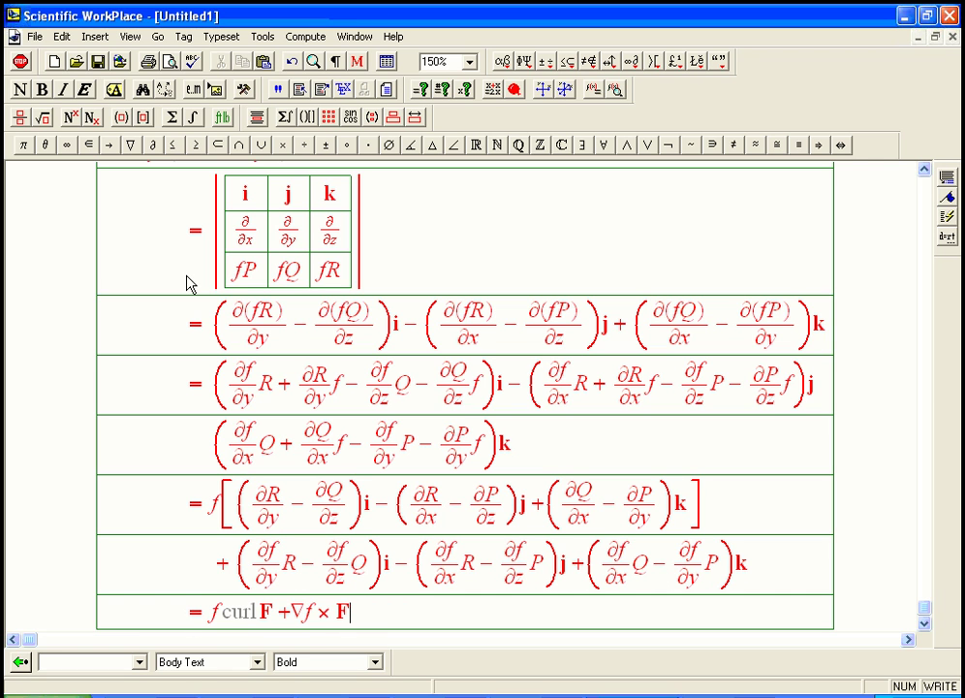
Copy curl(fF) from the first row to the left-hand side of the final row's equation.
left_click(926, 171)
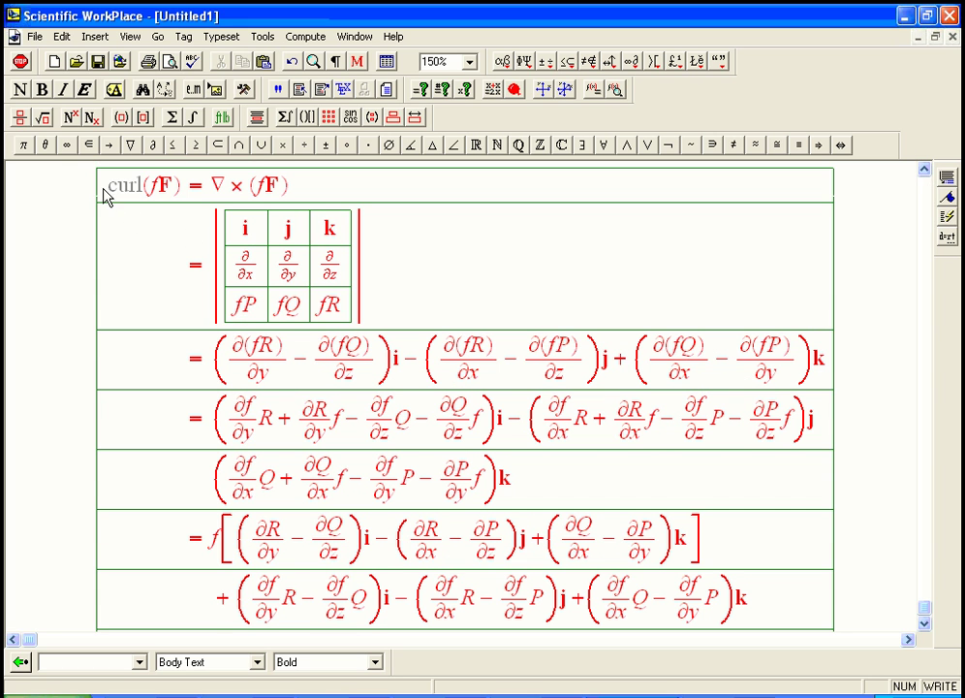
left_click_drag(104, 189, 181, 194)
key("ctrl+c")
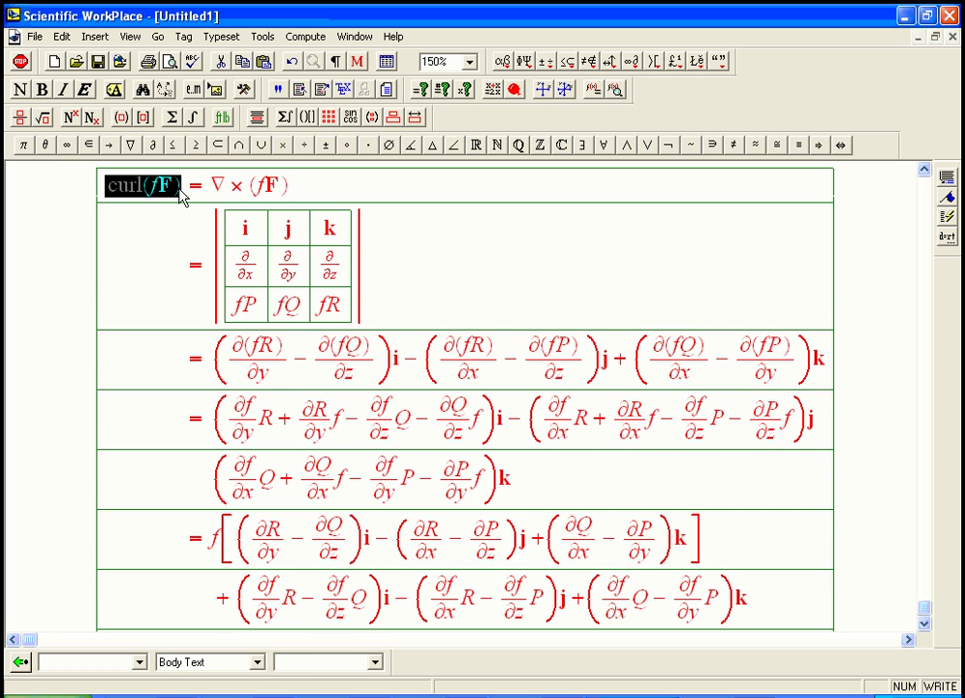
left_click(925, 624)
left_click(181, 617)
key("ctrl+v")
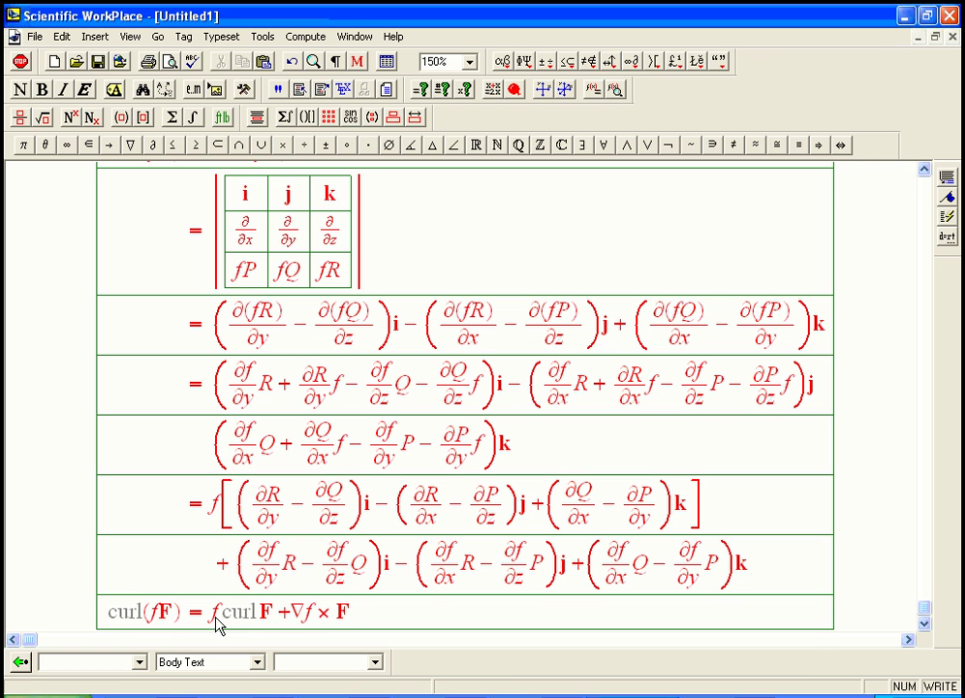
left_click(360, 626)
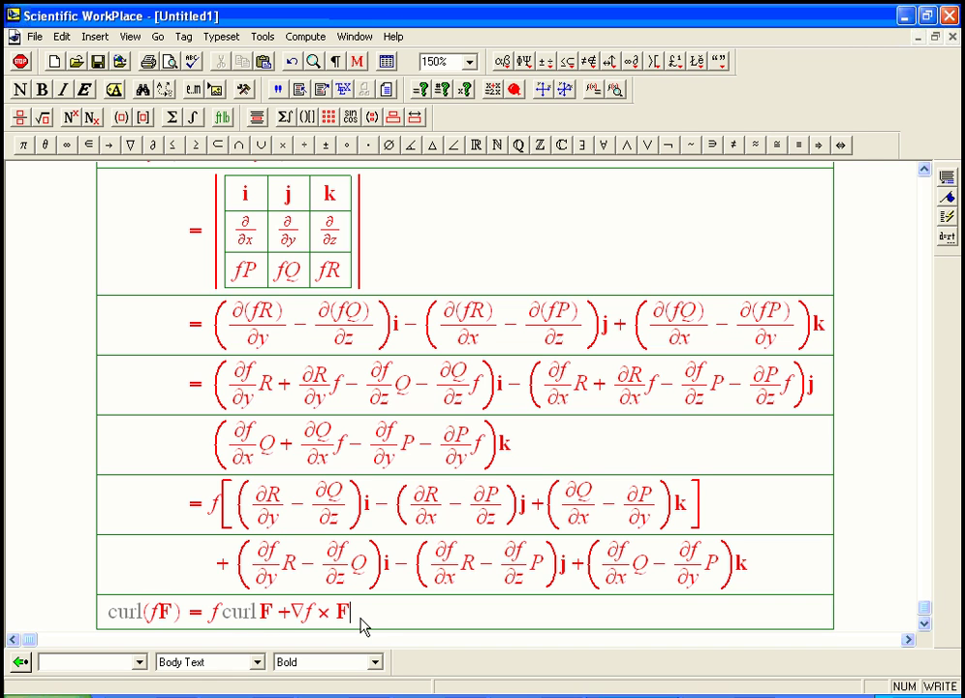